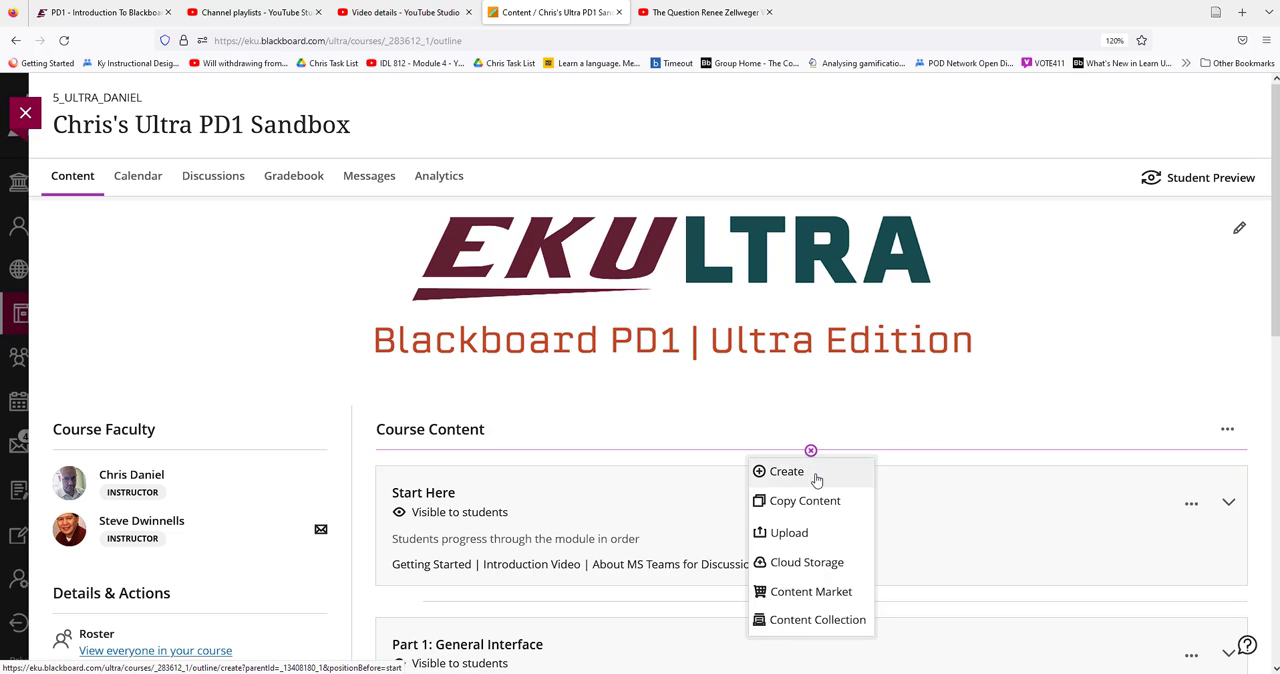
Create a document at the start of the course content and upload the 2022 resume PDF from the Dropbox folder
left_click(810, 472)
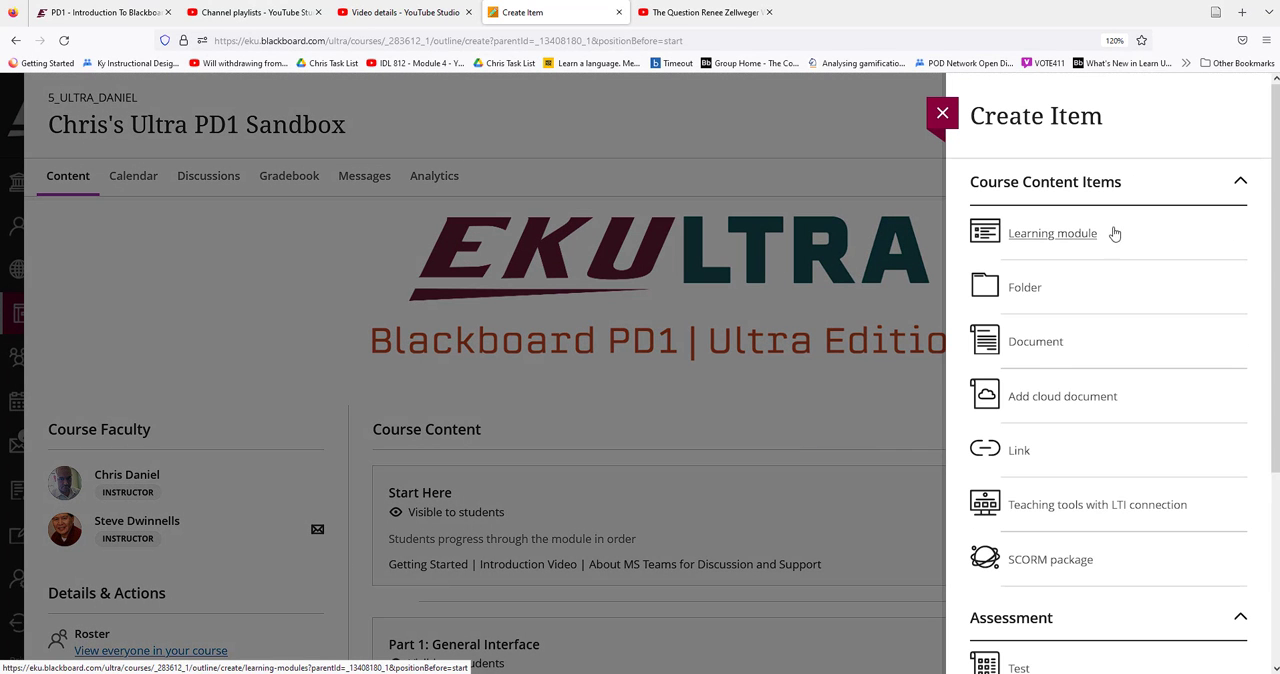
left_click(1045, 352)
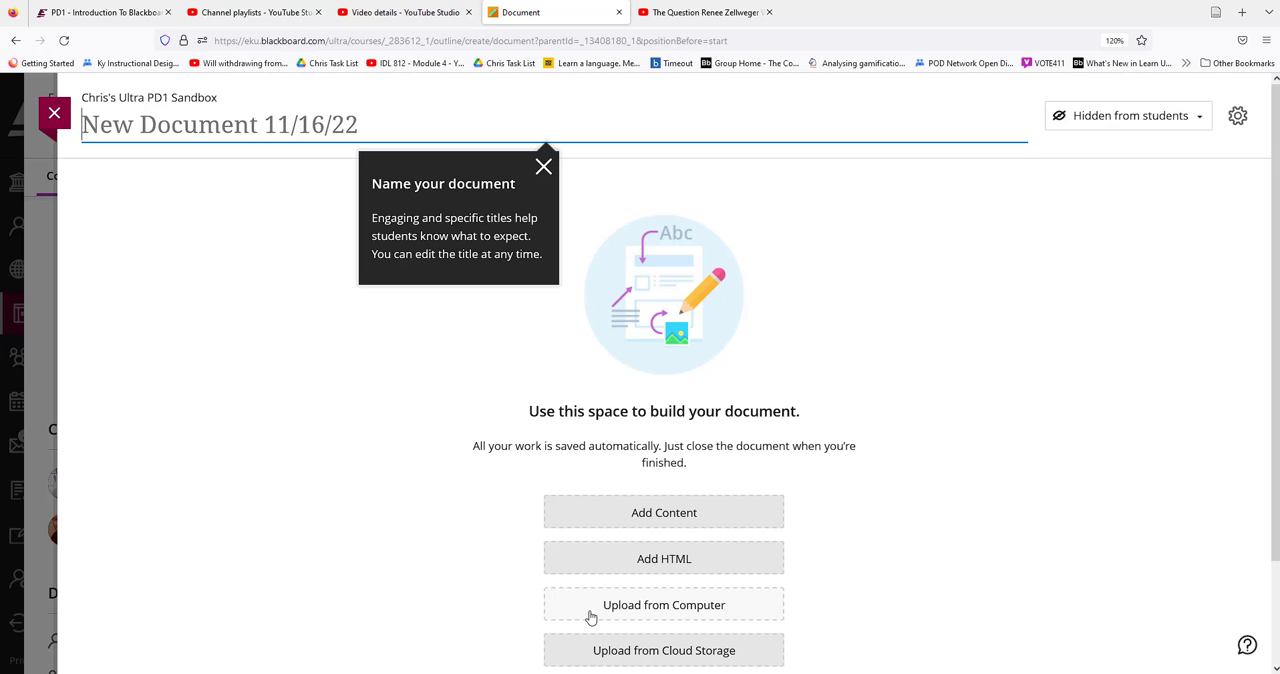
left_click(665, 610)
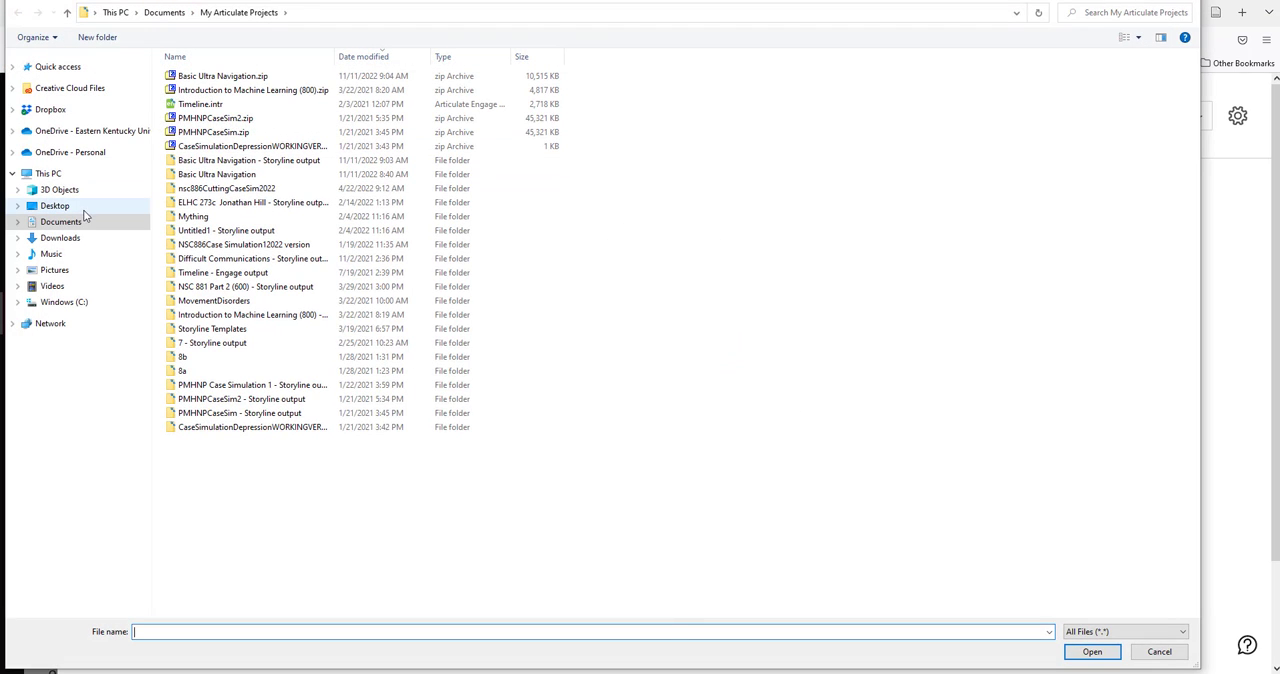
left_click(60, 115)
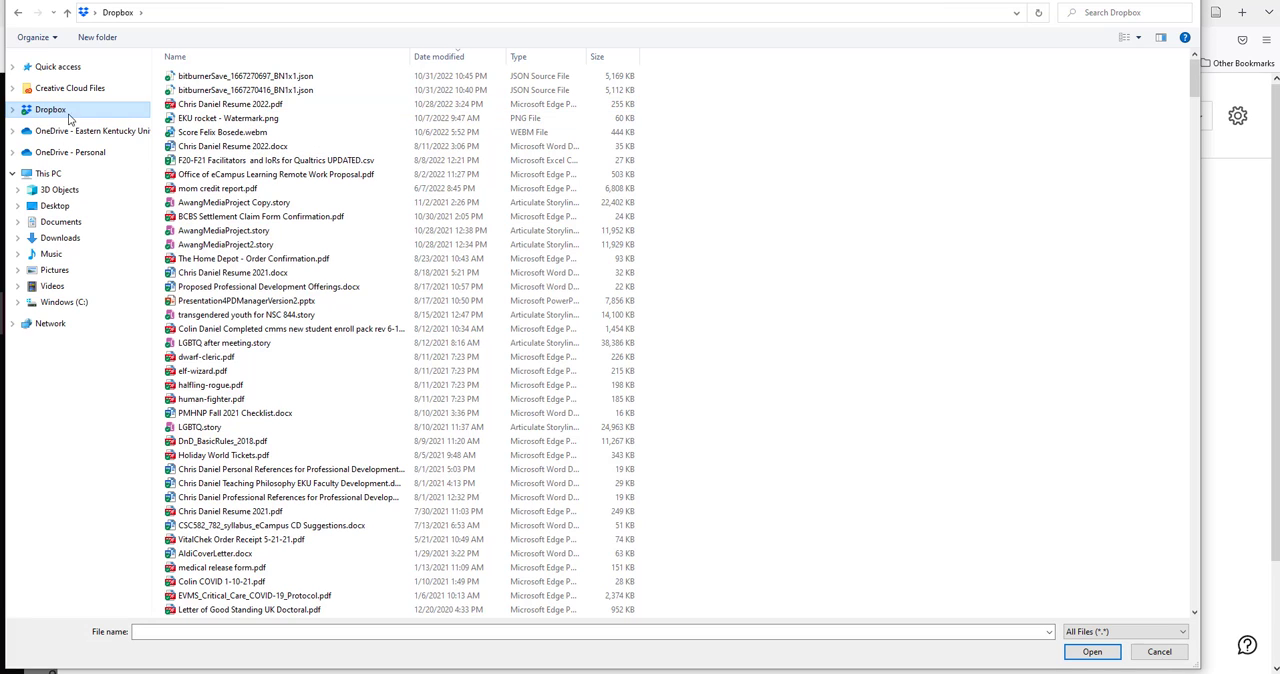
double_click(218, 106)
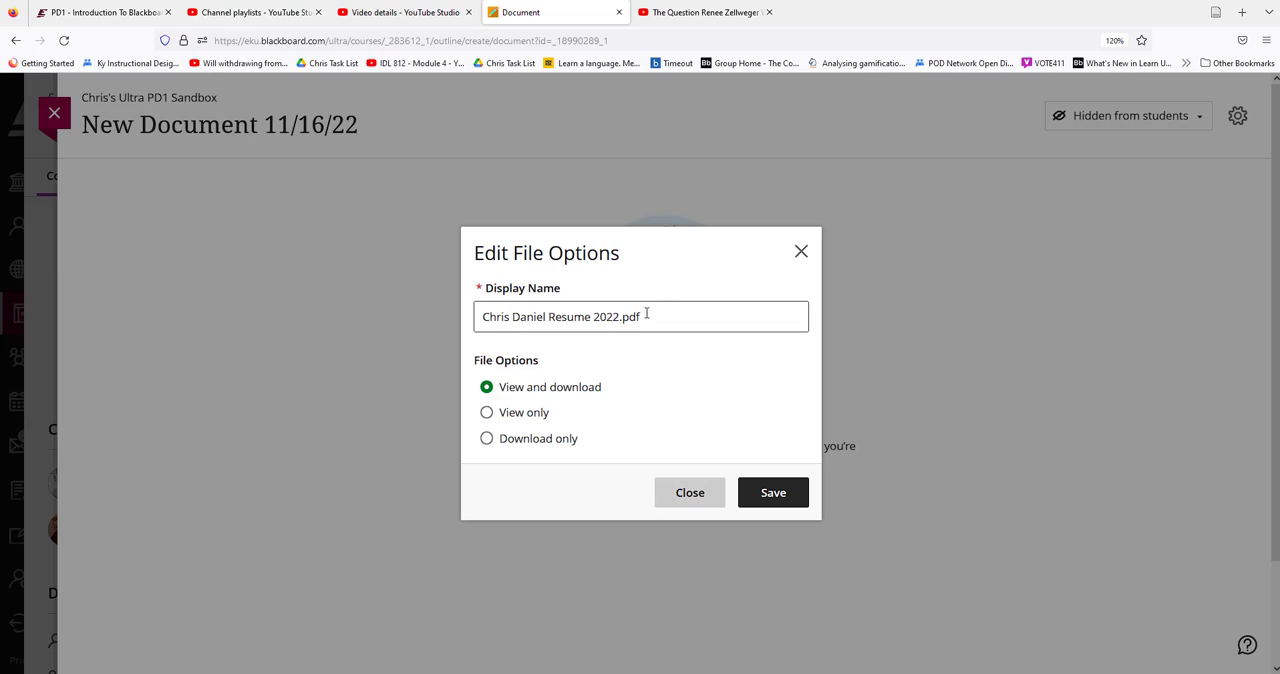
Remove the .pdf extension from the uploaded file's display name, set its file option to View only, and save
left_click_drag(646, 313, 623, 319)
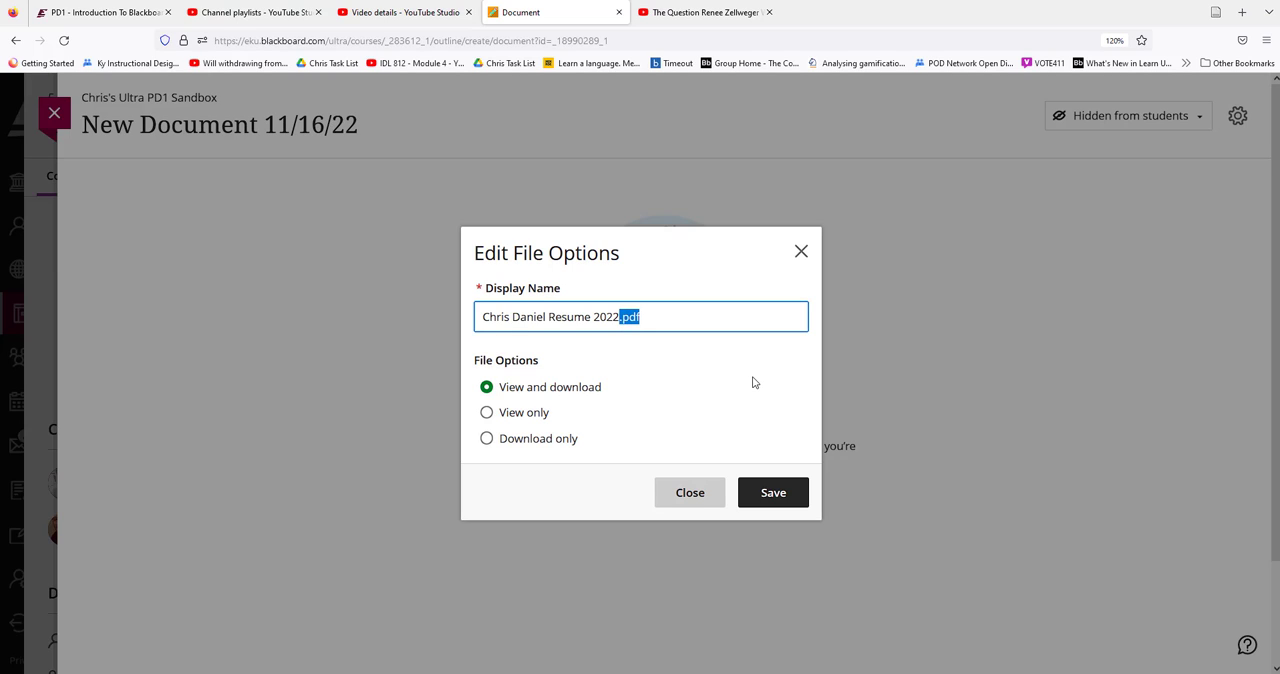
key("BackSpace")
left_click(549, 414)
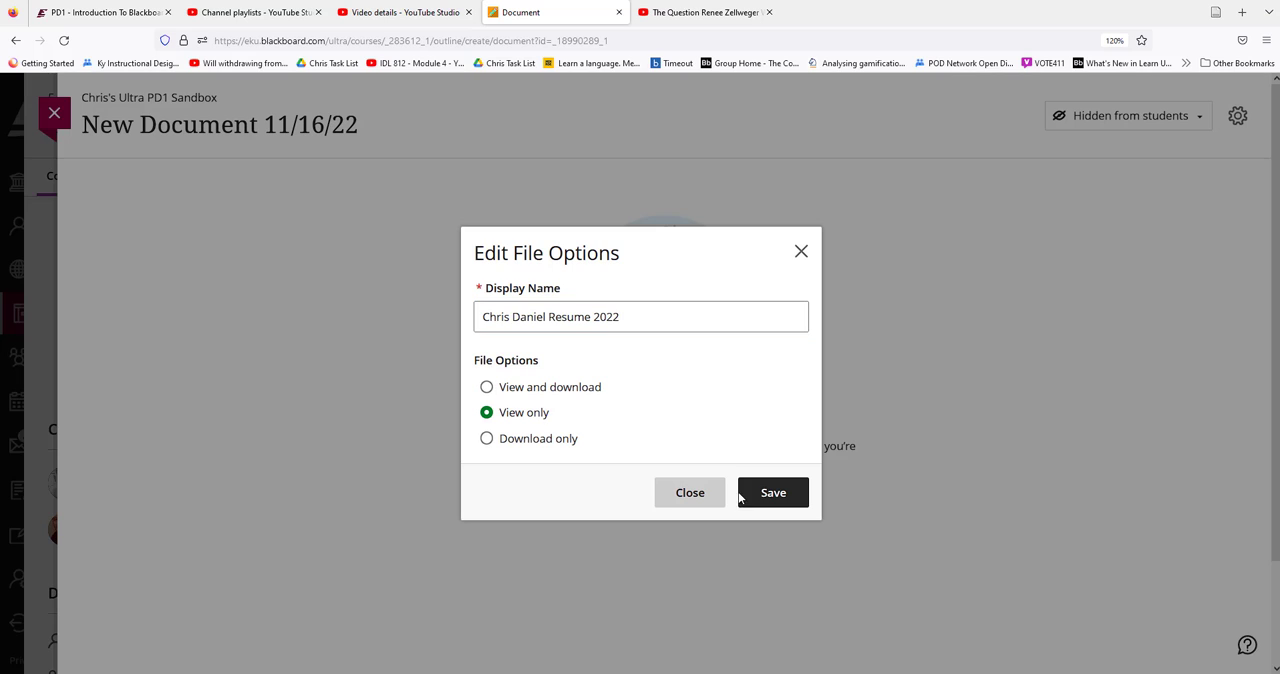
left_click(797, 500)
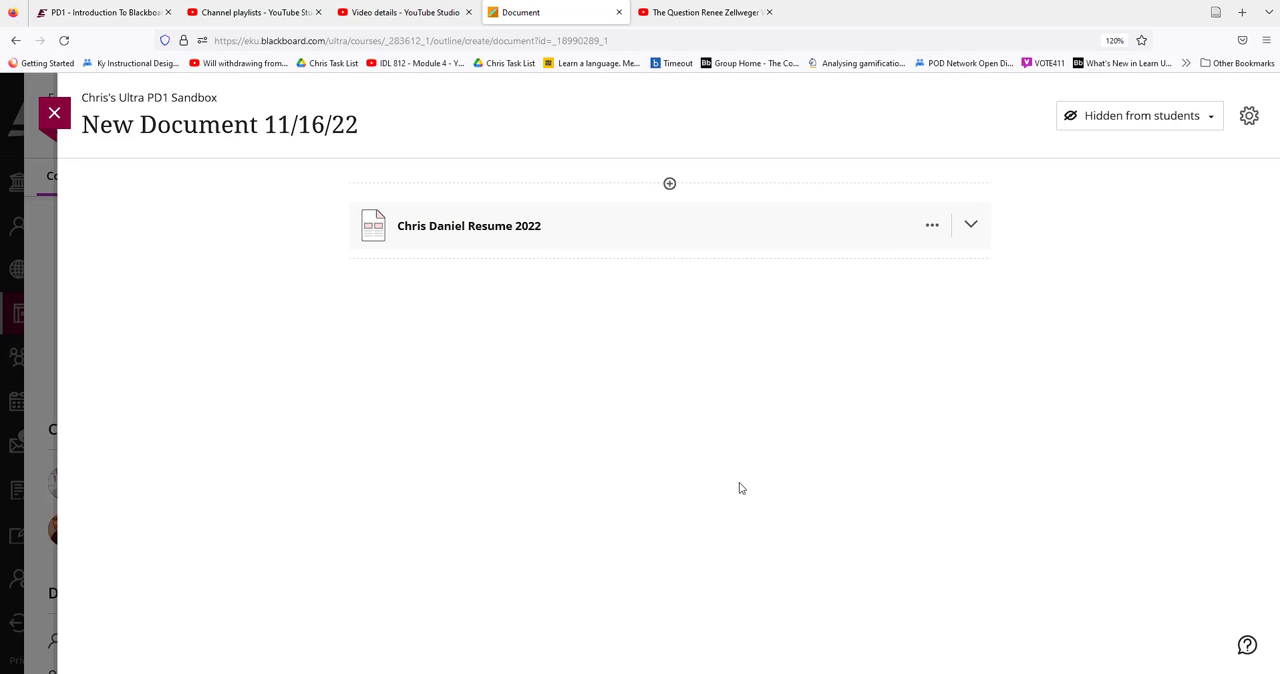
Preview the uploaded resume inline, collapse it, and add an HTML block beneath it
left_click(634, 229)
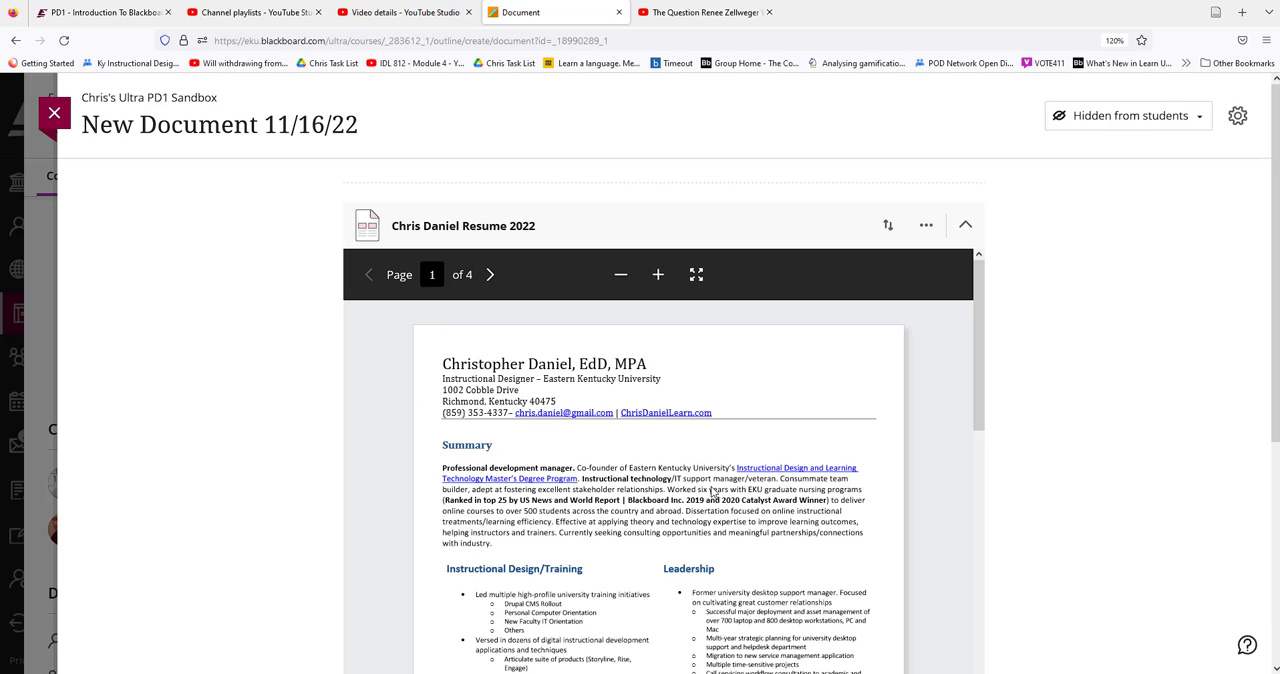
left_click(966, 228)
left_click(669, 260)
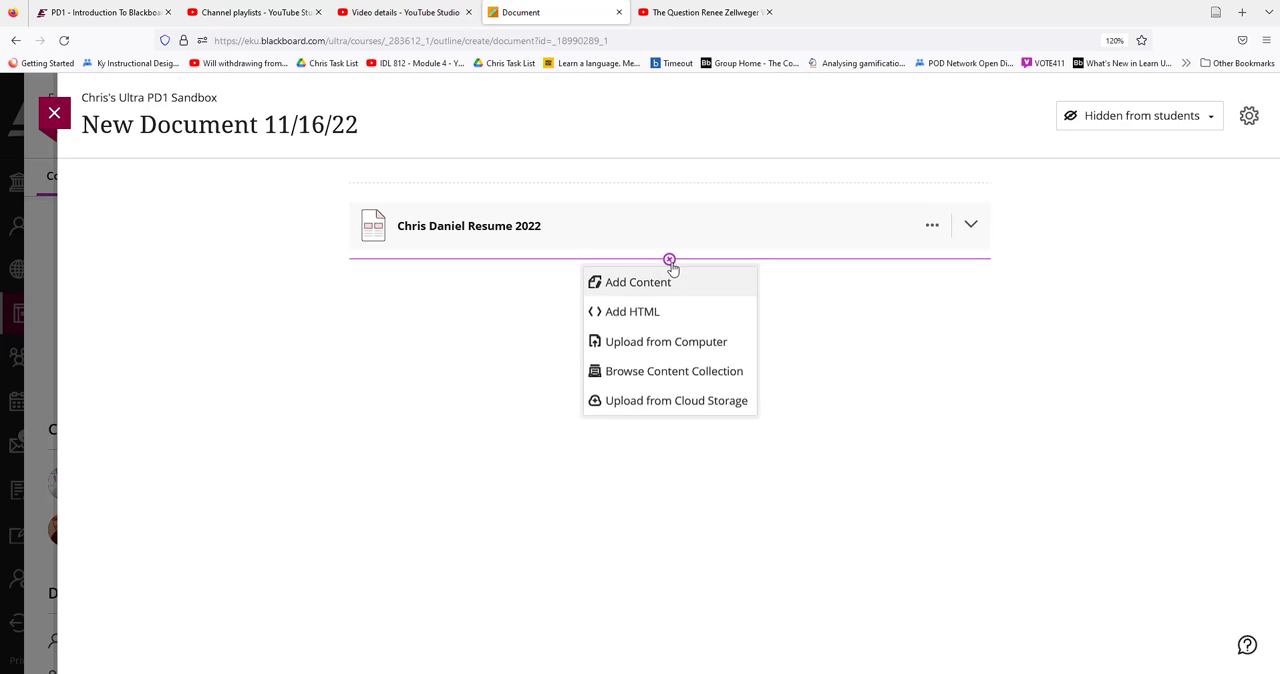
left_click(630, 317)
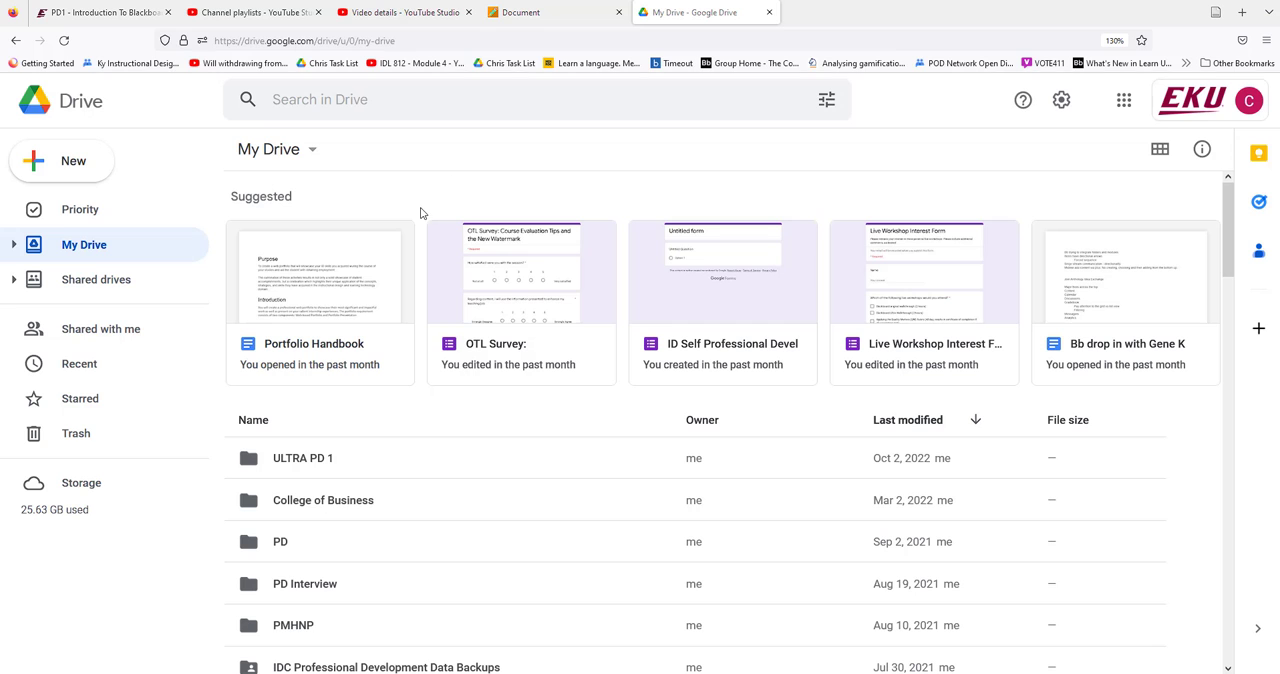
Switch to Google Drive, open the Portfolio Handbook document, and publish it to the web in the Embed format
double_click(347, 287)
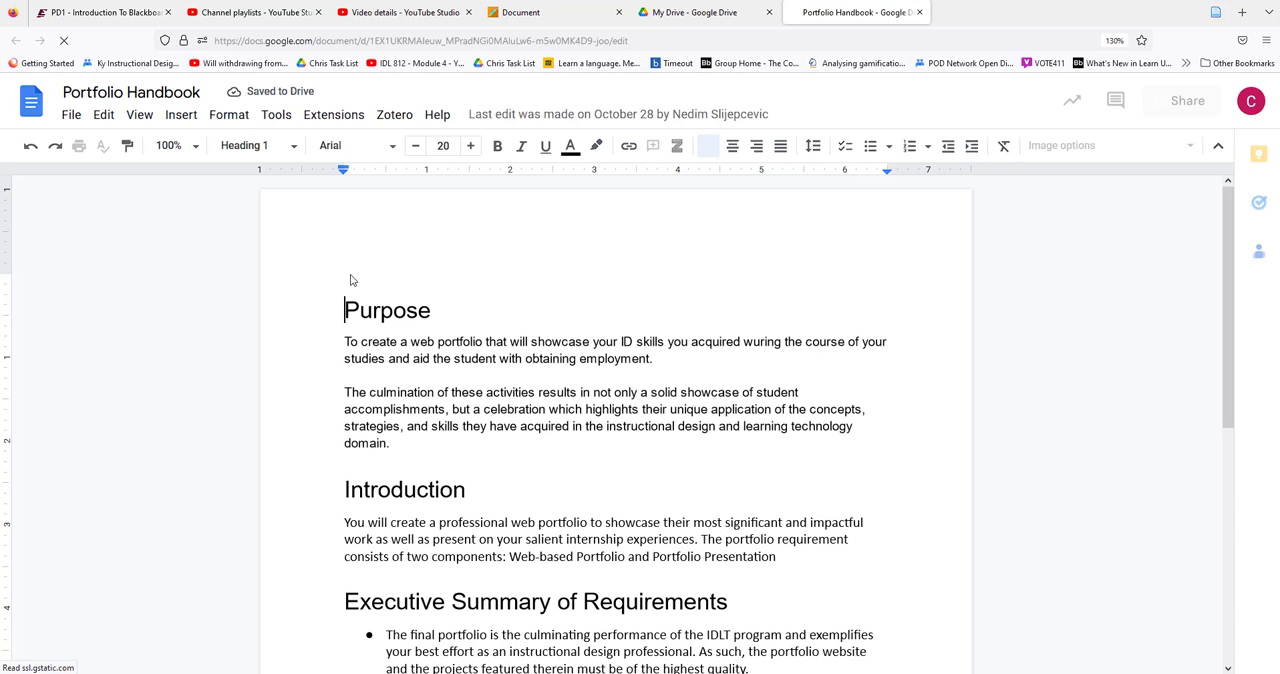
left_click(74, 116)
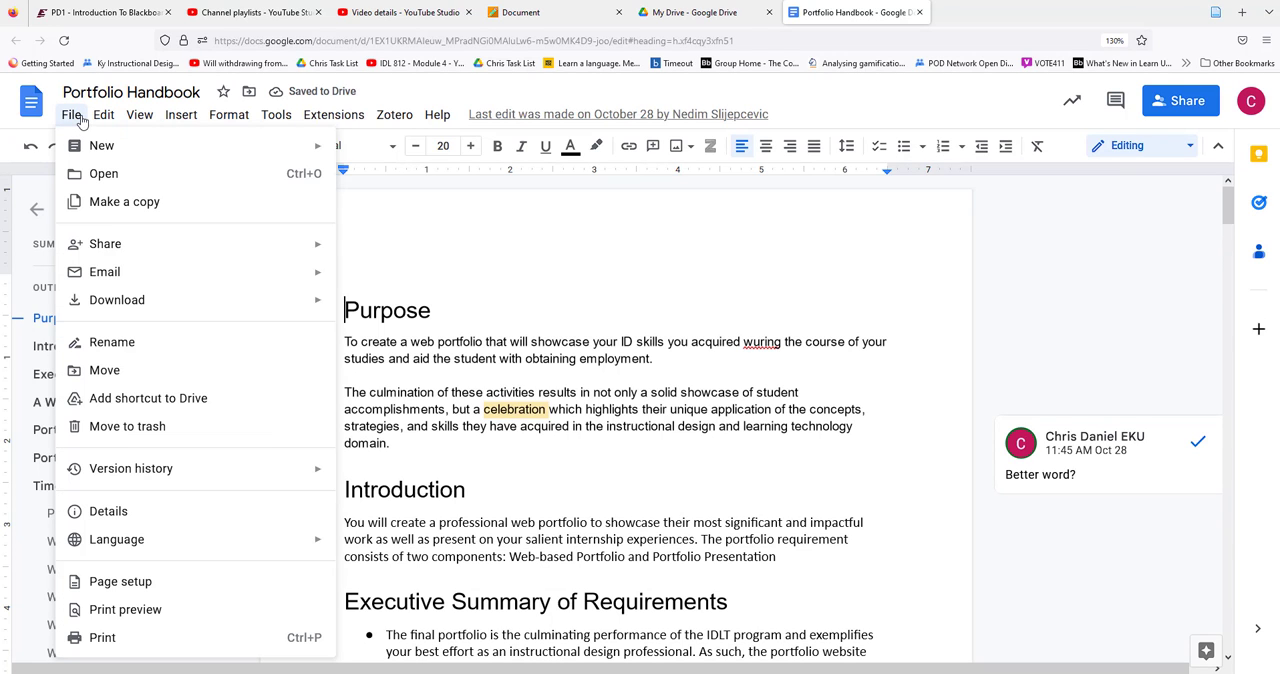
mouse_move(117, 250)
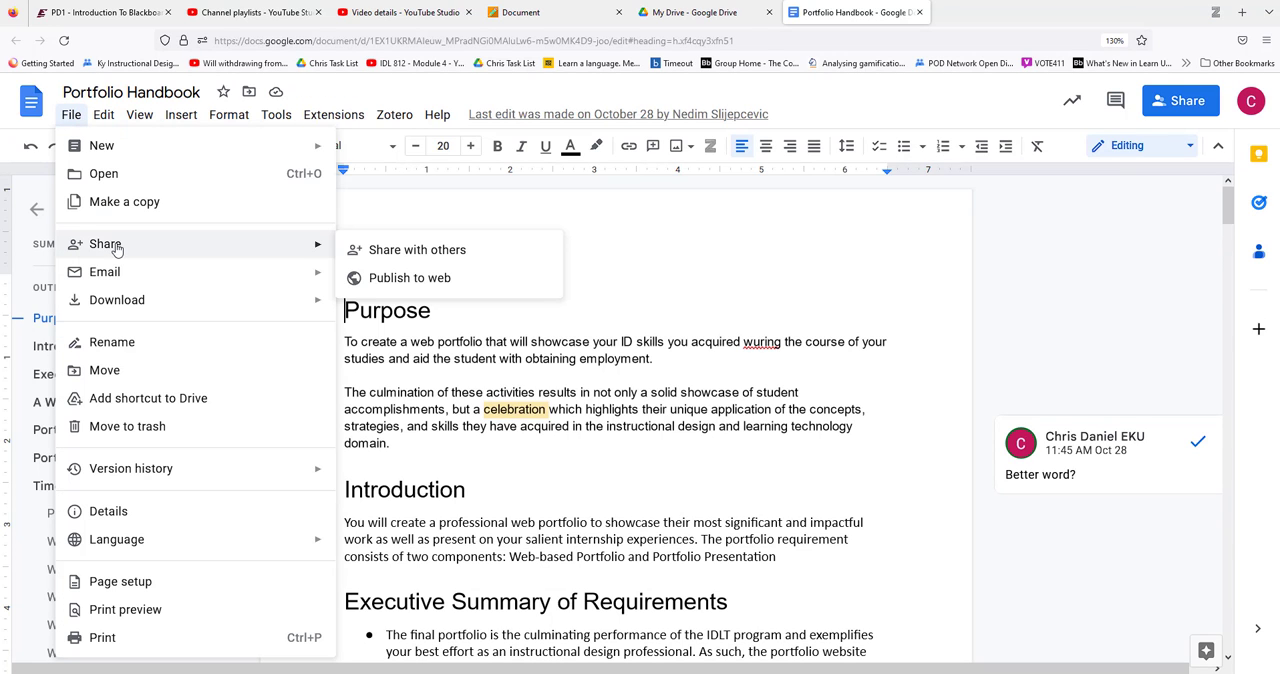
left_click(443, 280)
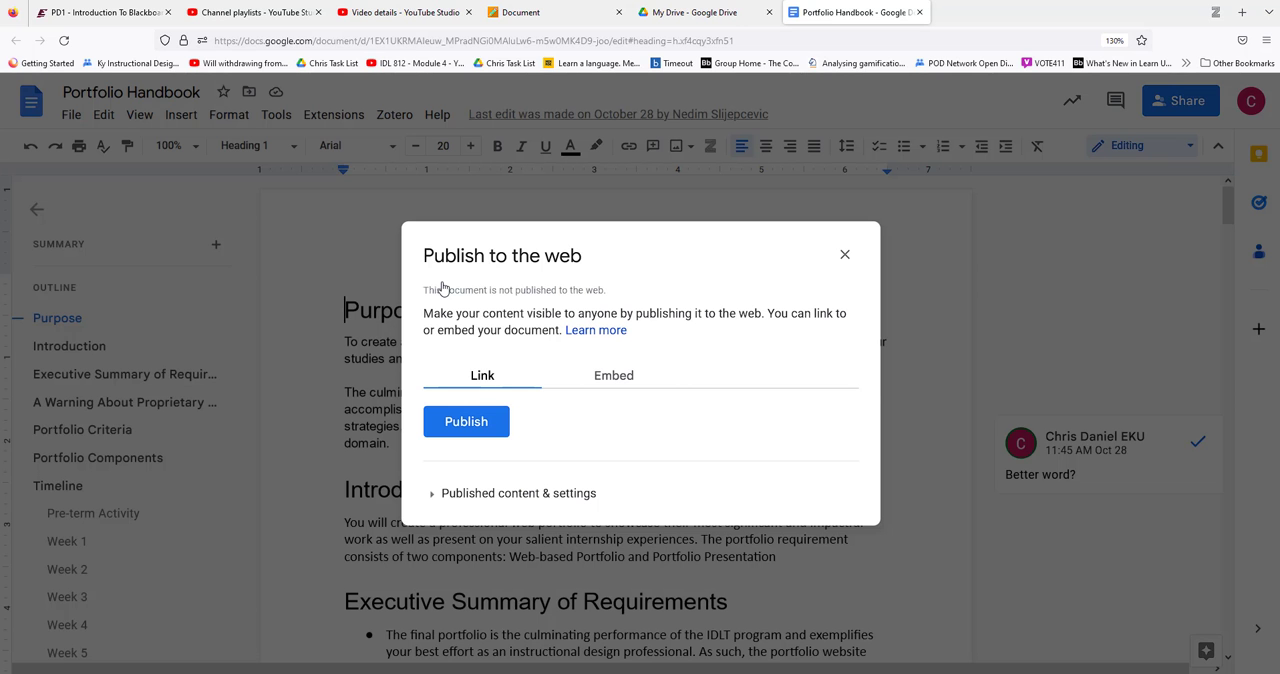
left_click(600, 380)
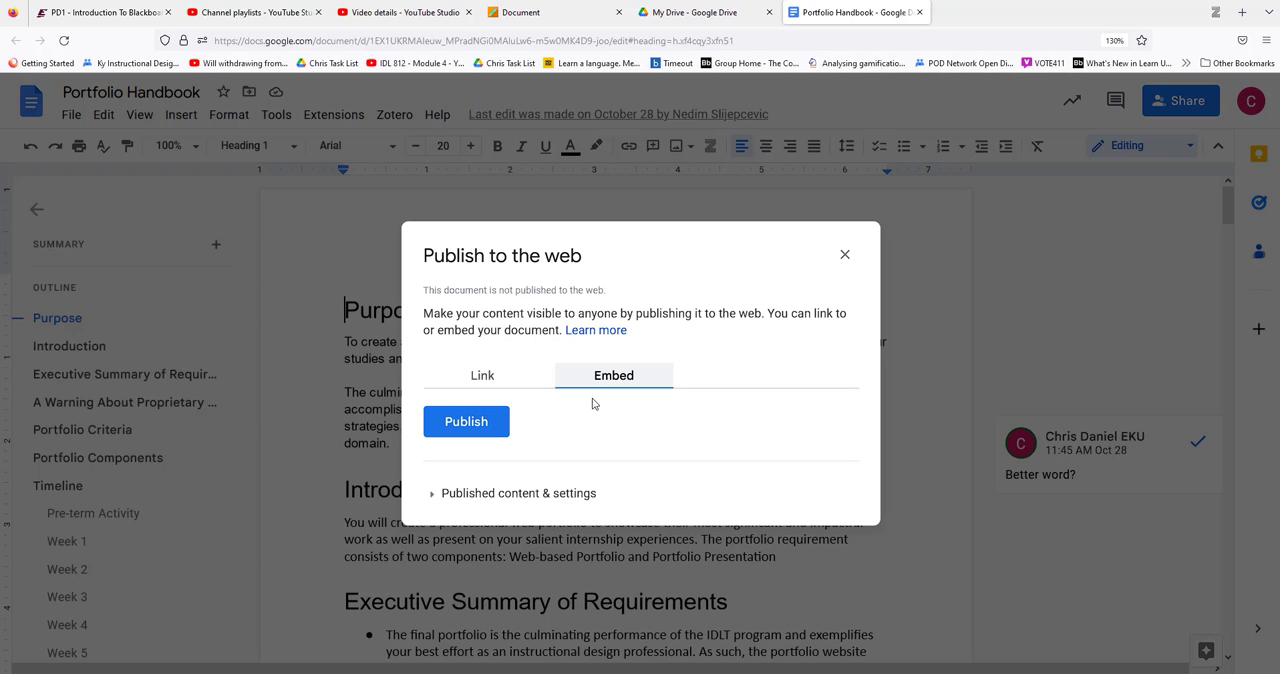
left_click(478, 424)
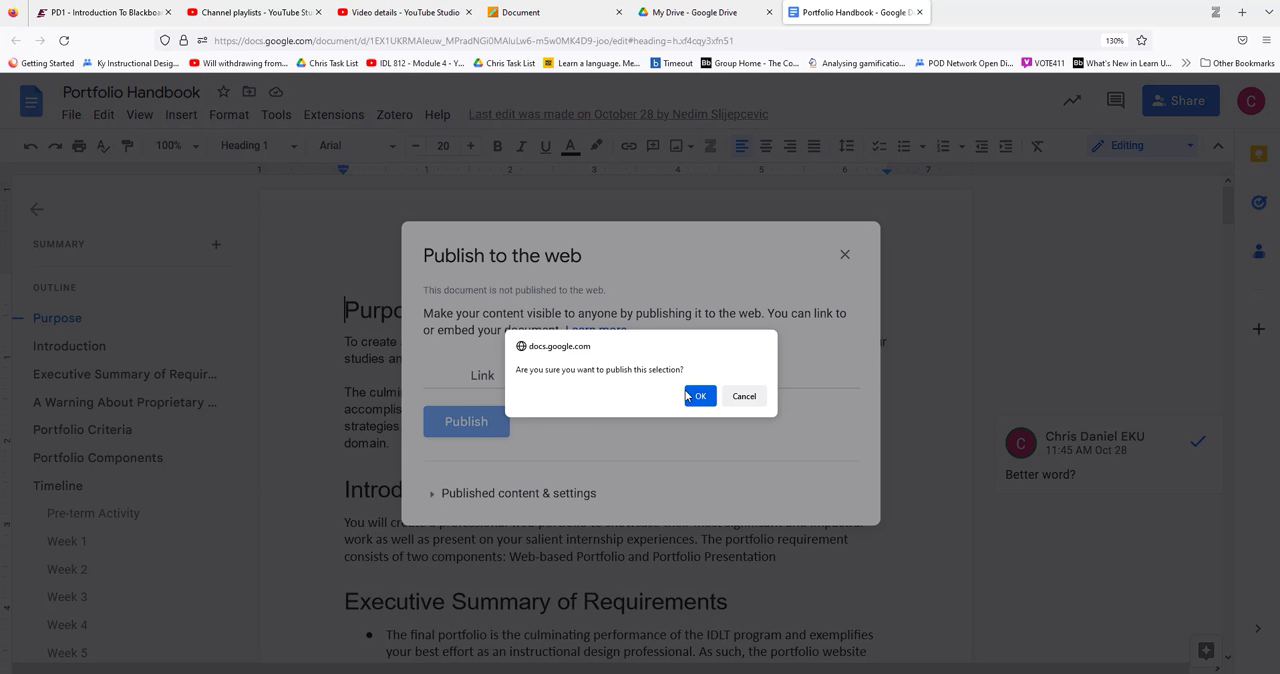
left_click(700, 398)
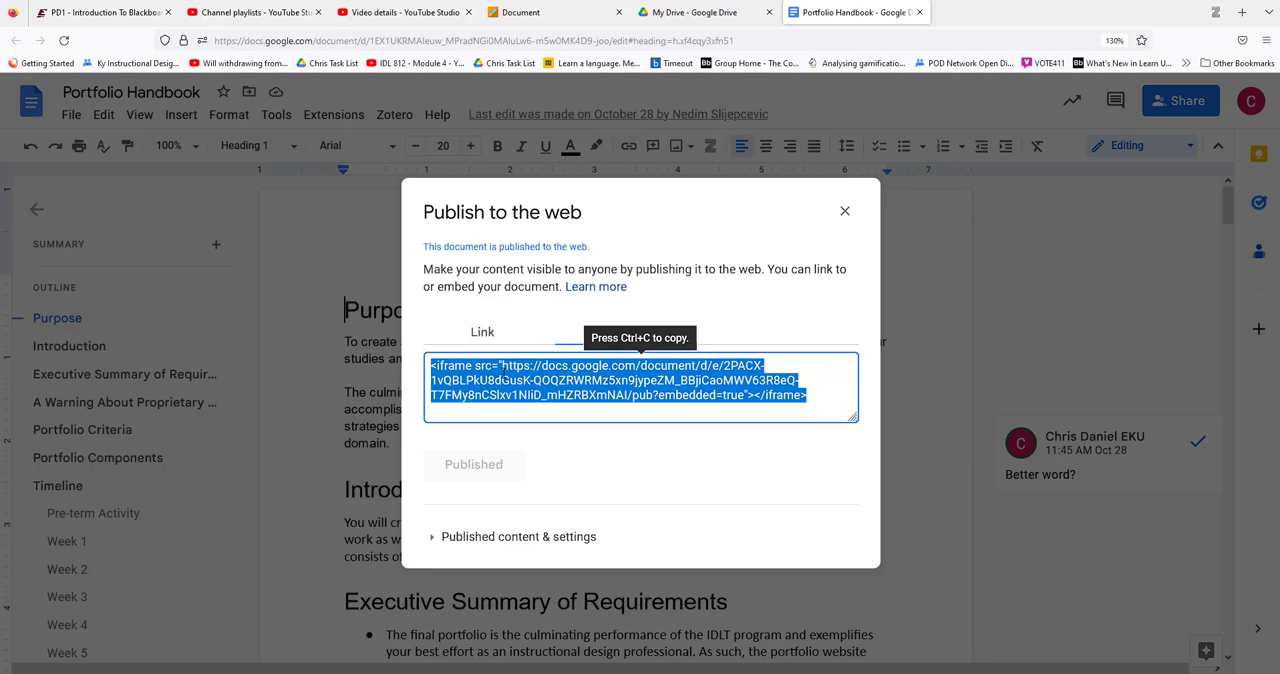
Copy the Portfolio Handbook's iframe embed code and paste it into the HTML block of the Blackboard document
right_click(503, 374)
left_click(540, 449)
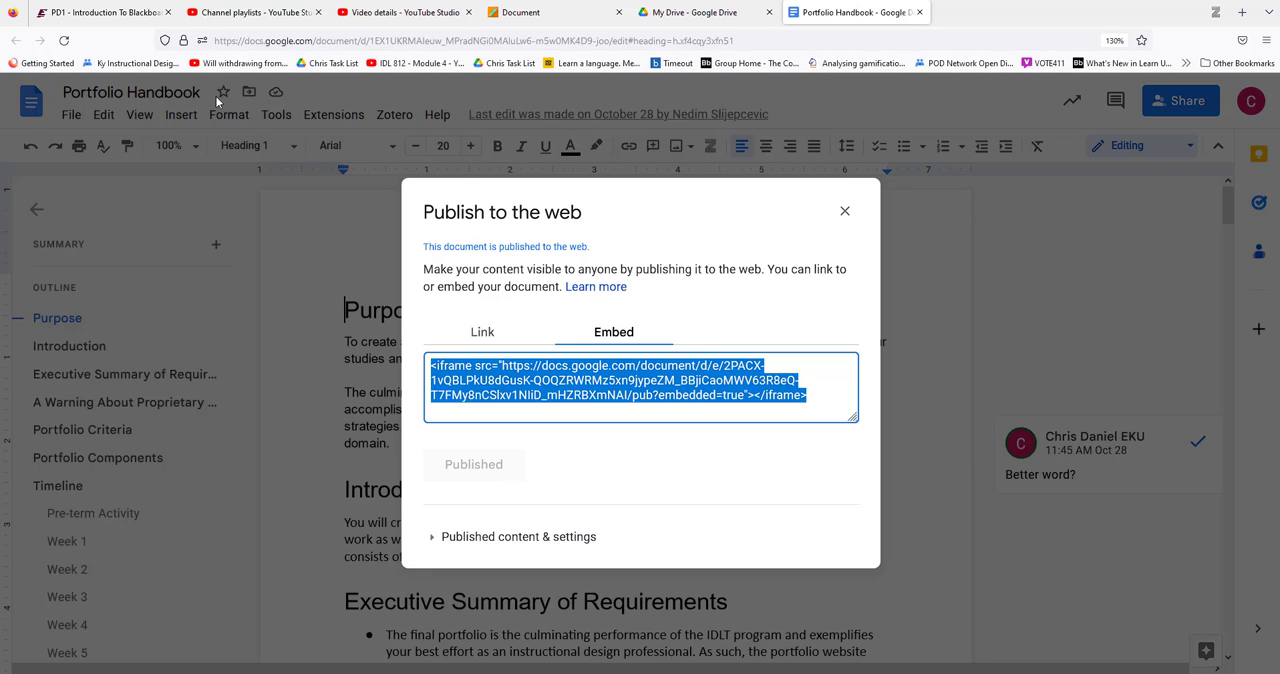
left_click(520, 12)
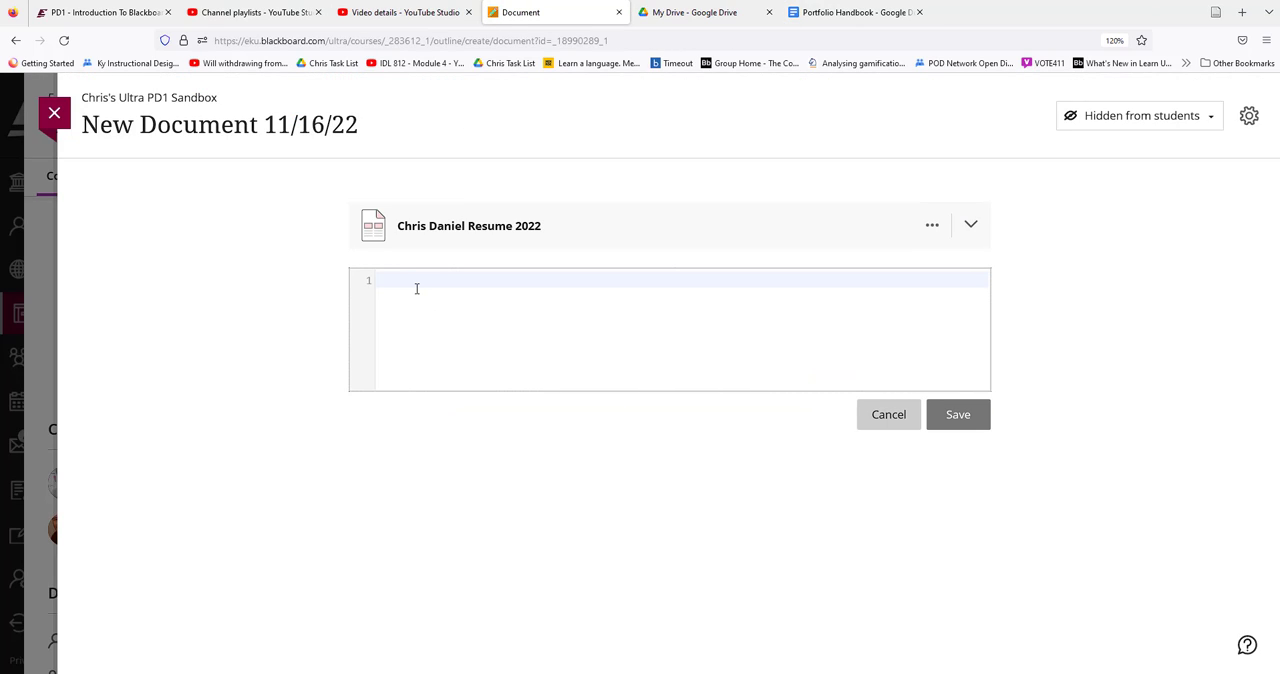
key("ctrl+v")
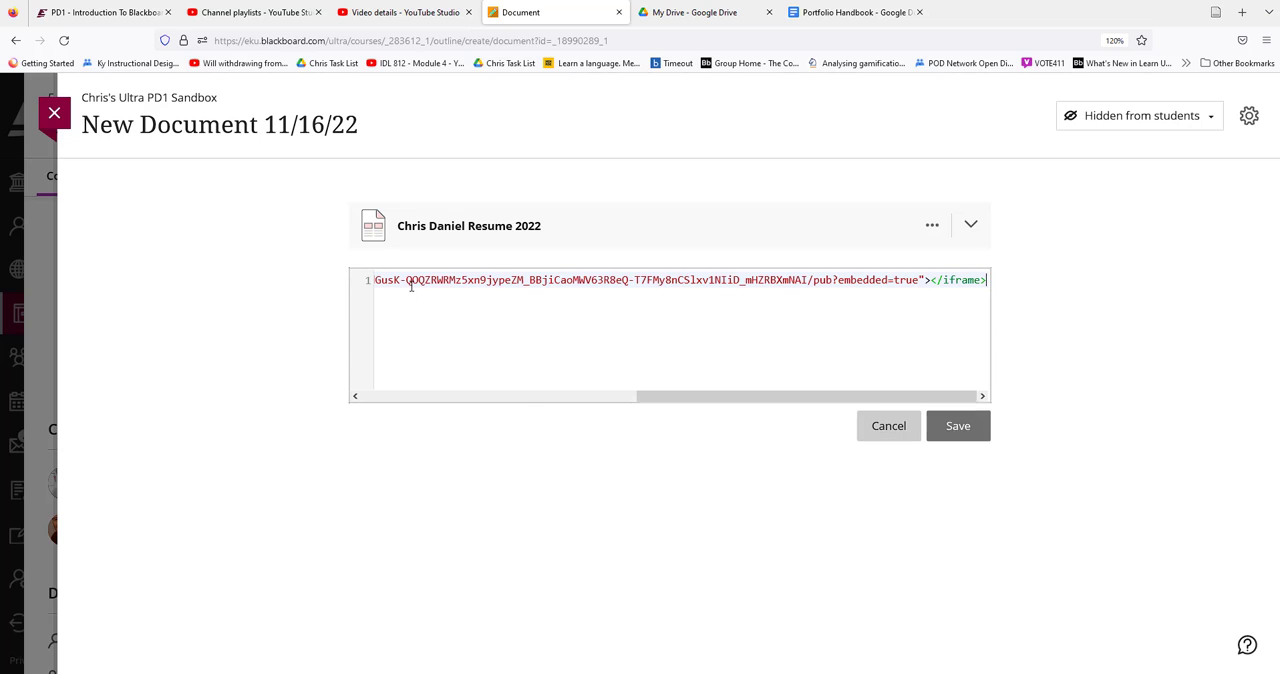
Add width=800 and height=600 to the opening iframe tag of the embed code and save the HTML block
left_click_drag(703, 400, 411, 381)
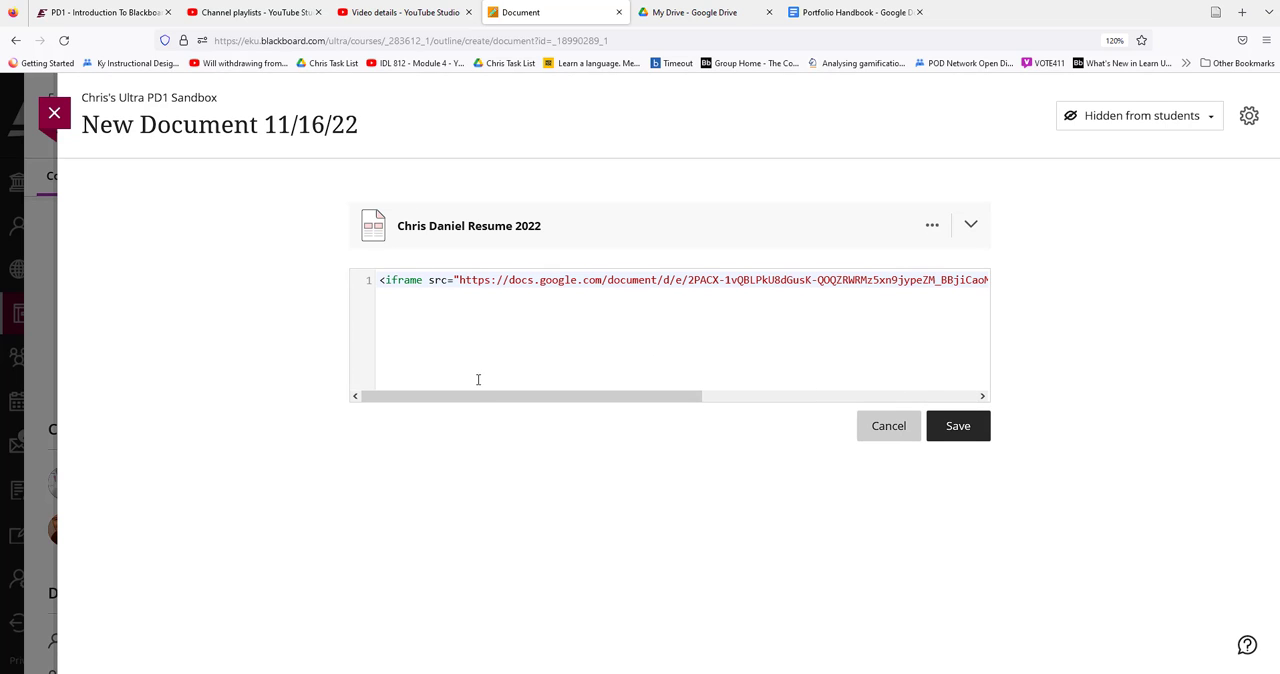
left_click_drag(486, 397, 837, 414)
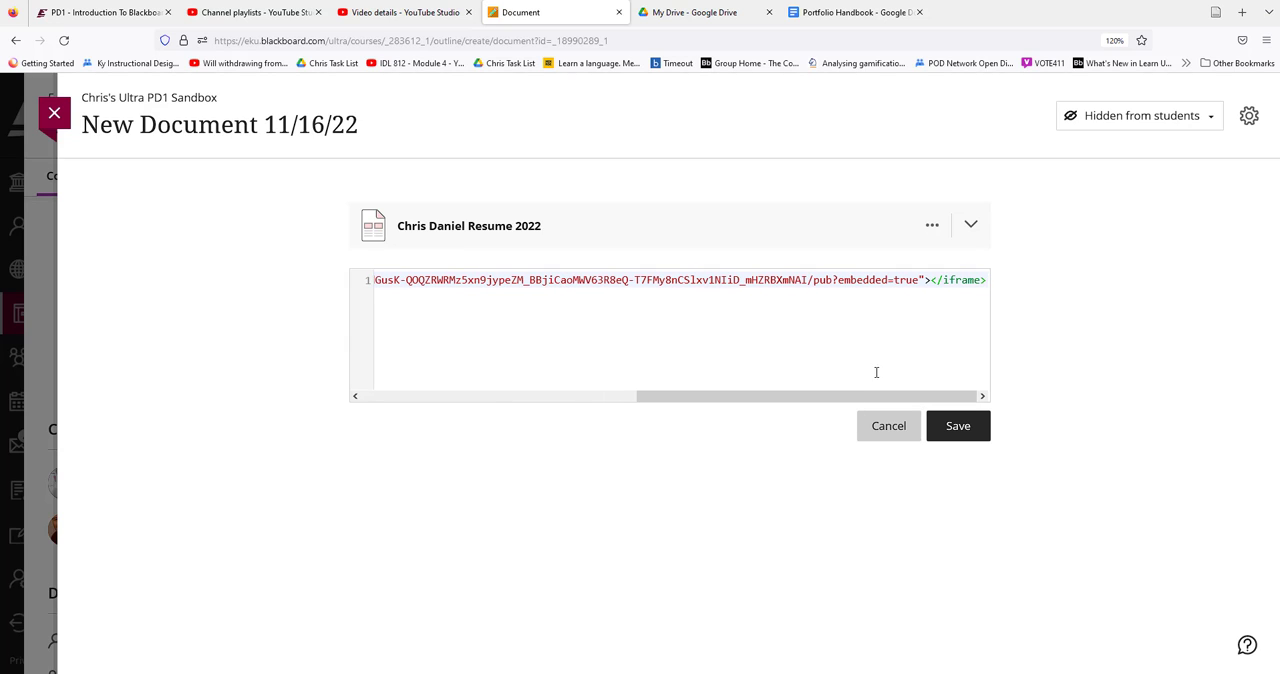
left_click(925, 281)
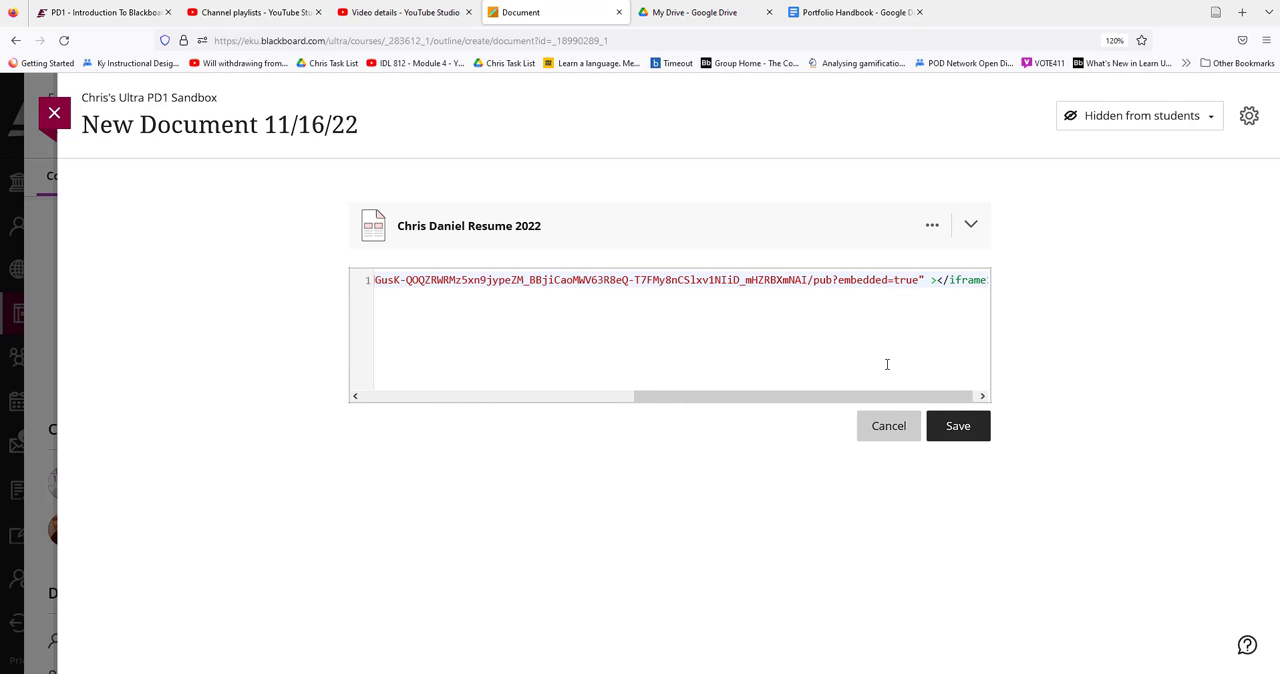
type("width=")
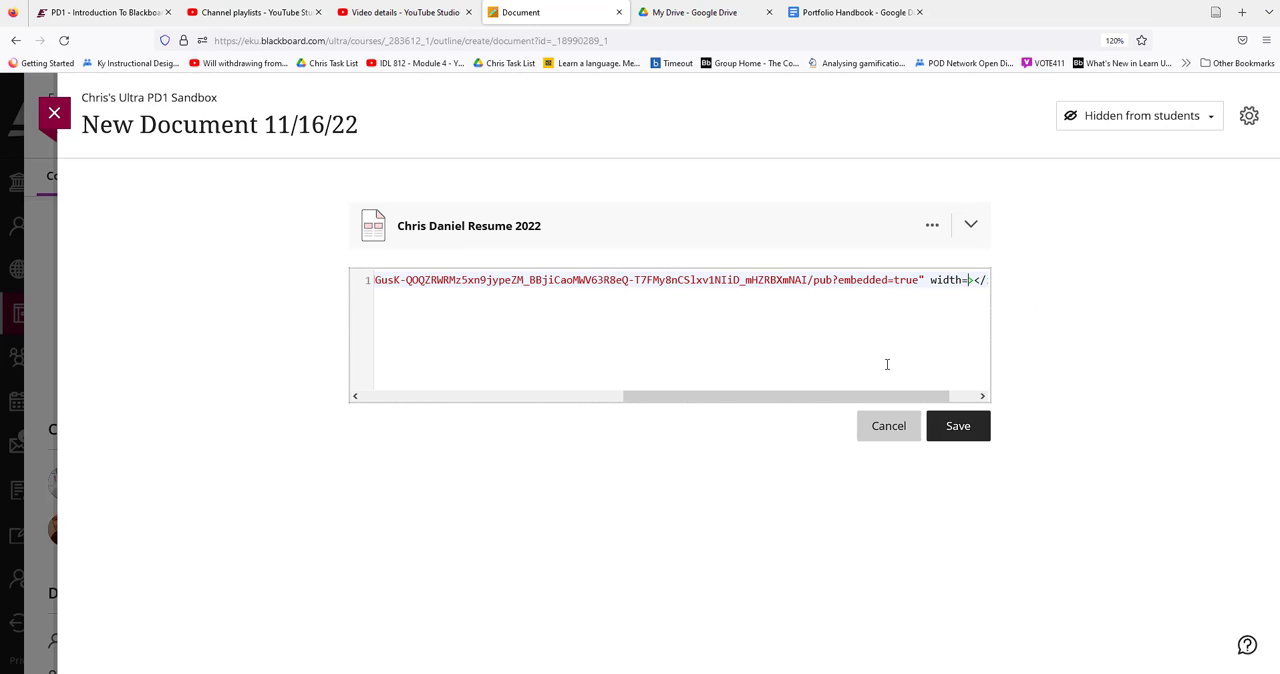
type("800 height")
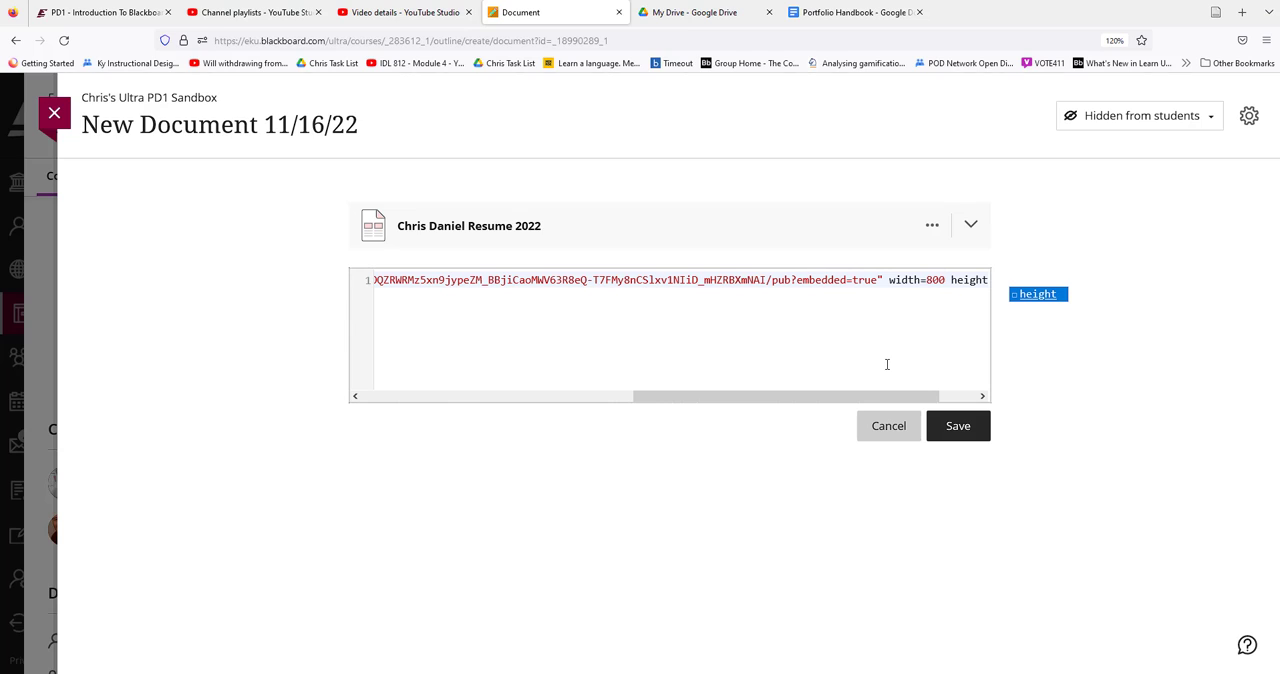
type("=")
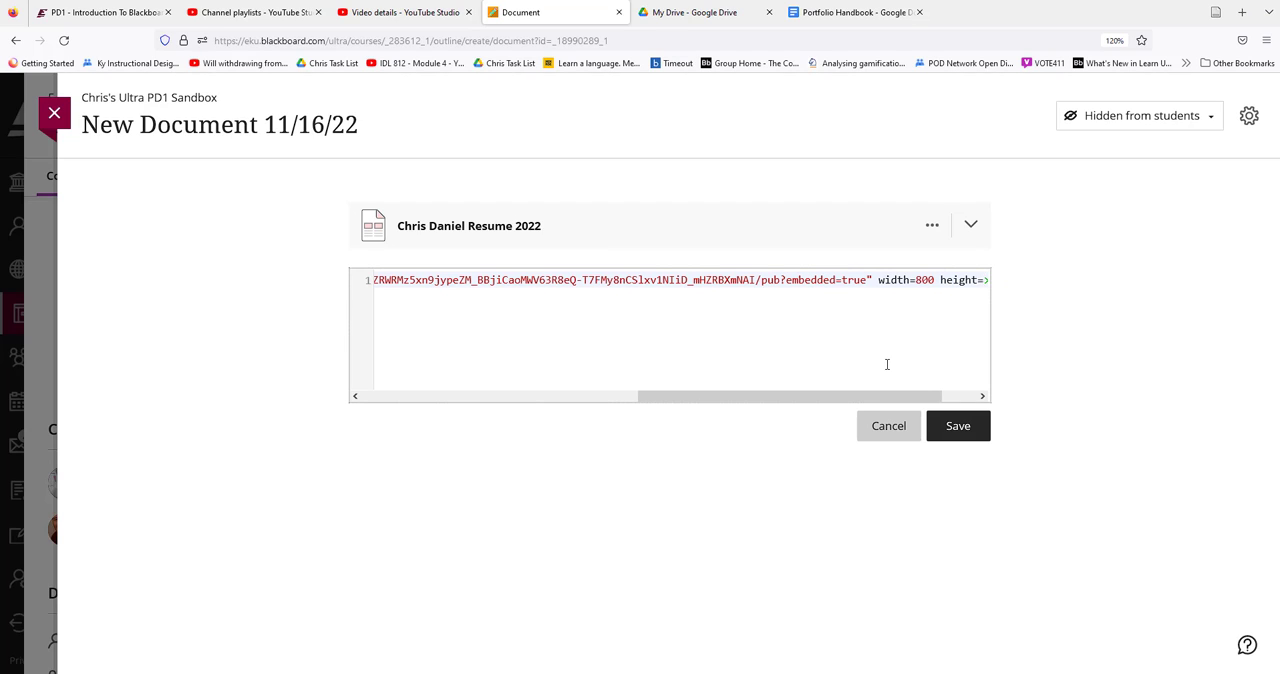
type("600")
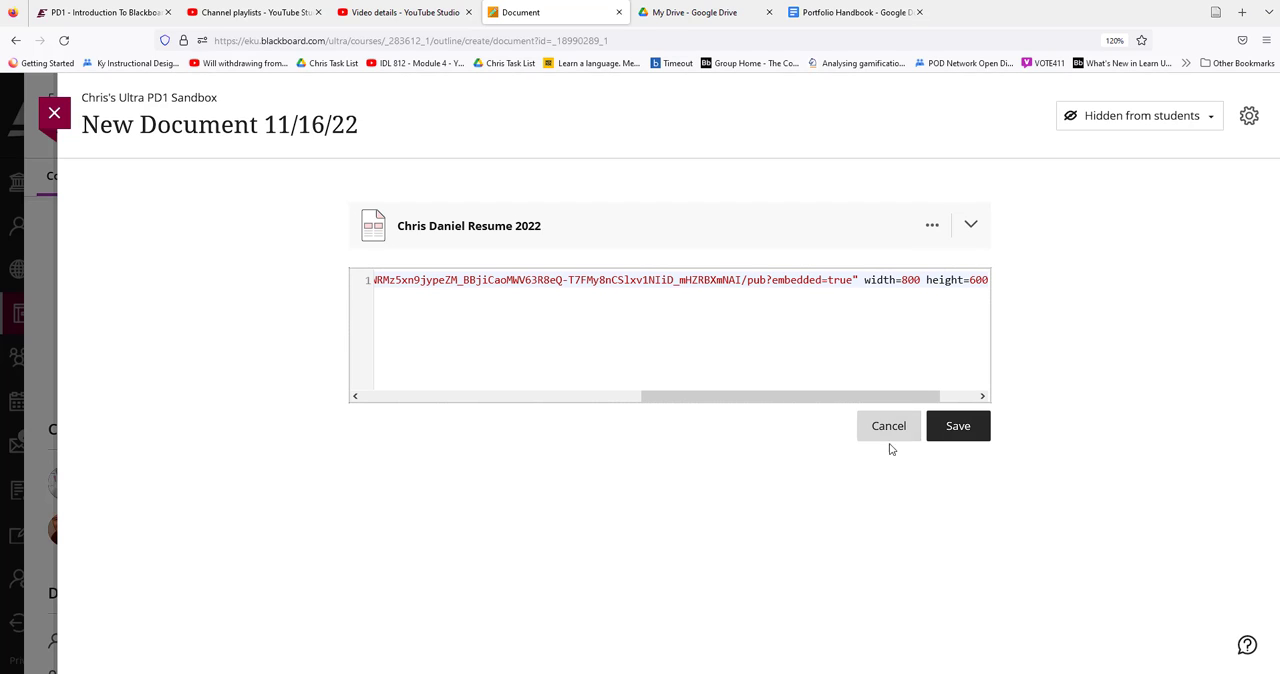
left_click(950, 428)
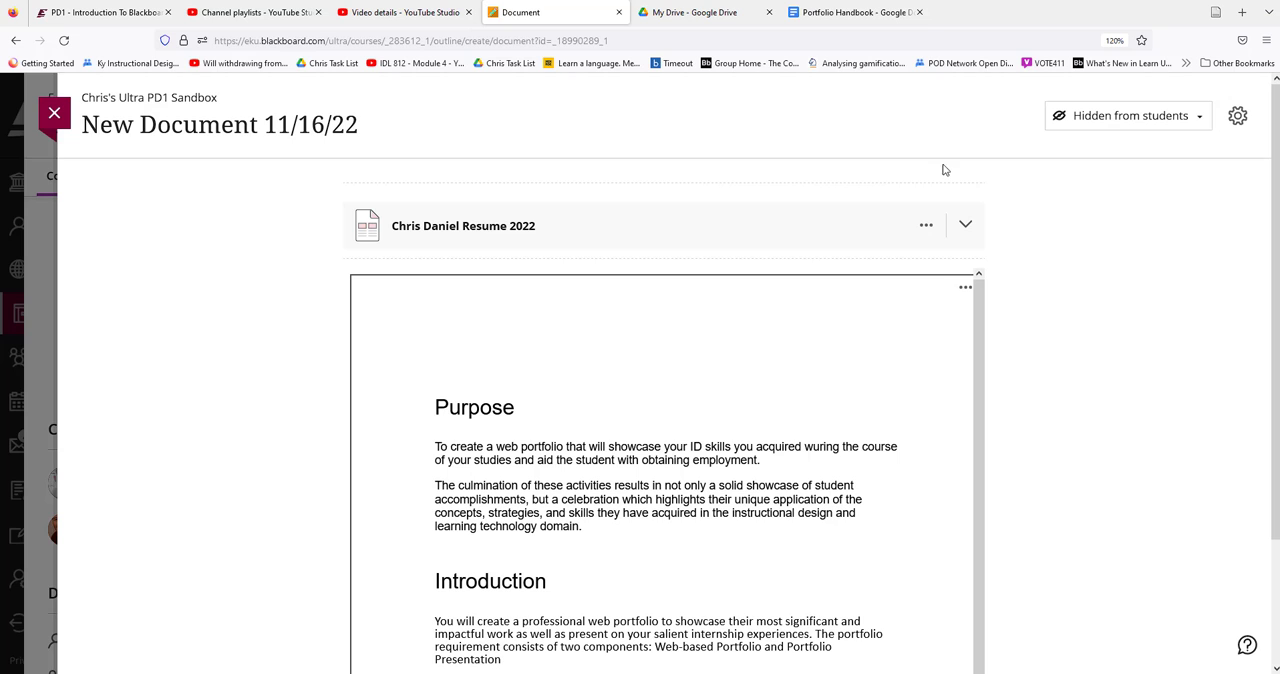
Close the Publish to the web dialog in Google Docs and return to the Blackboard document
left_click(858, 13)
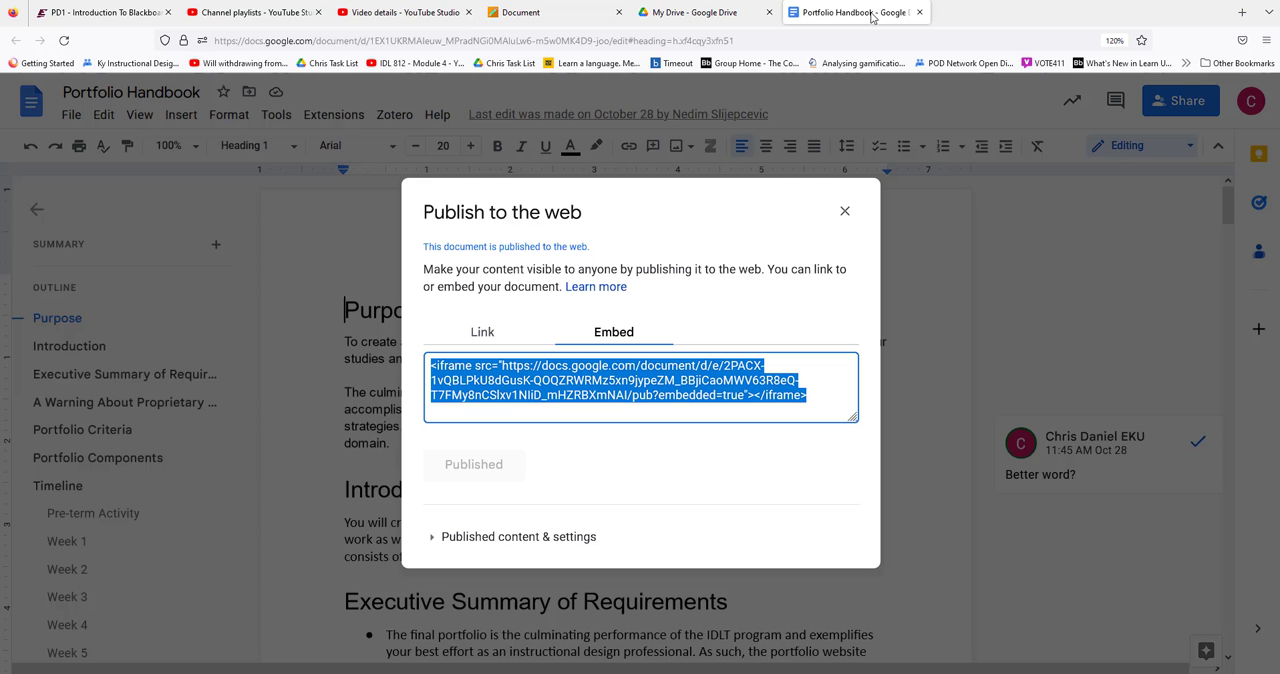
left_click(845, 212)
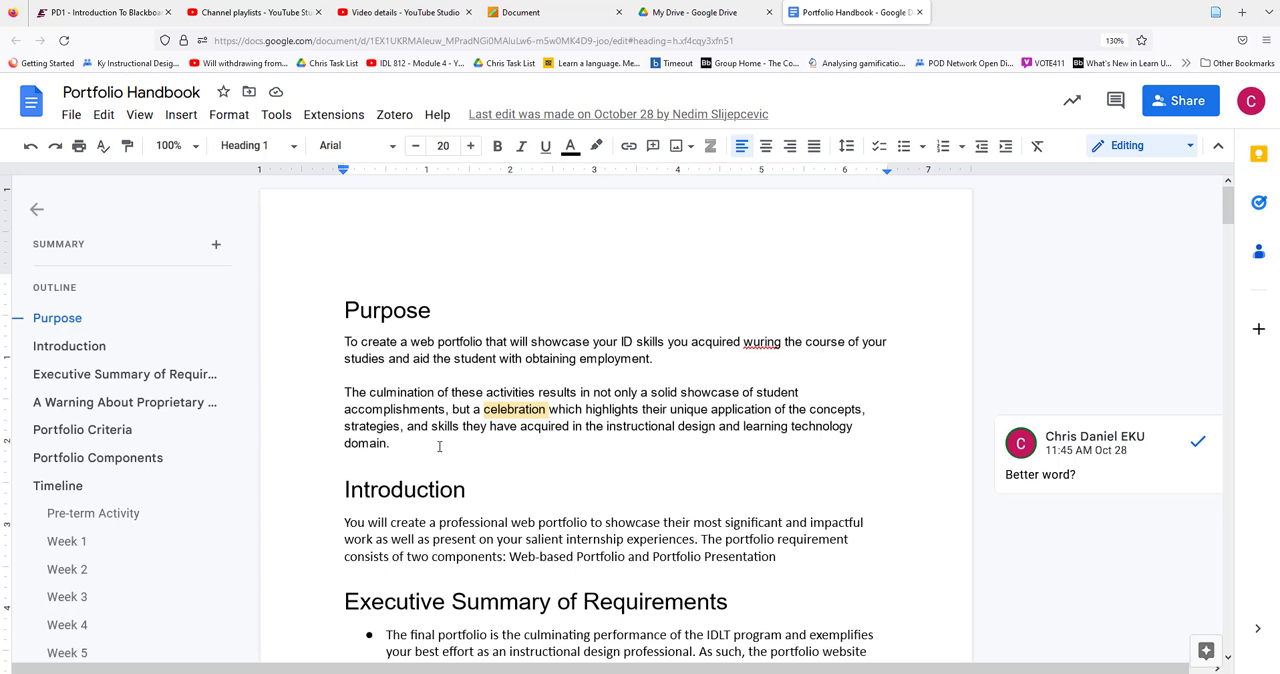
left_click(563, 16)
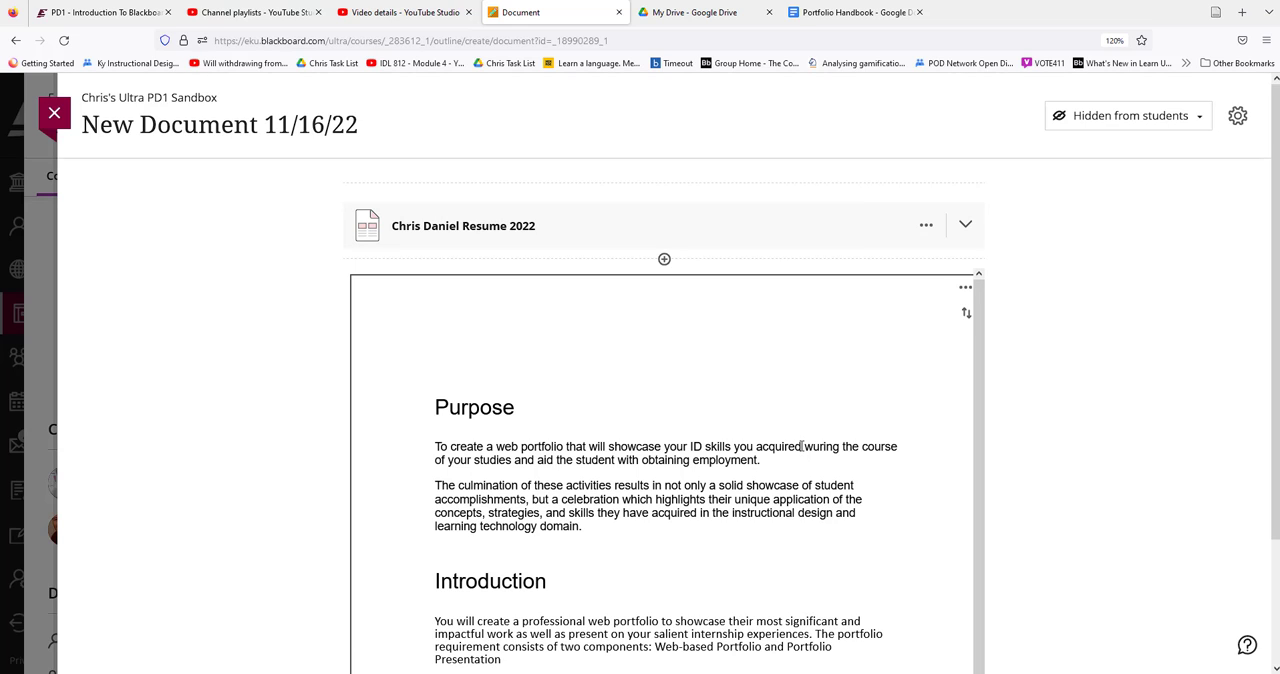
Delete the embedded Portfolio Handbook HTML block from the document
scroll(1045, 462, "down", 3)
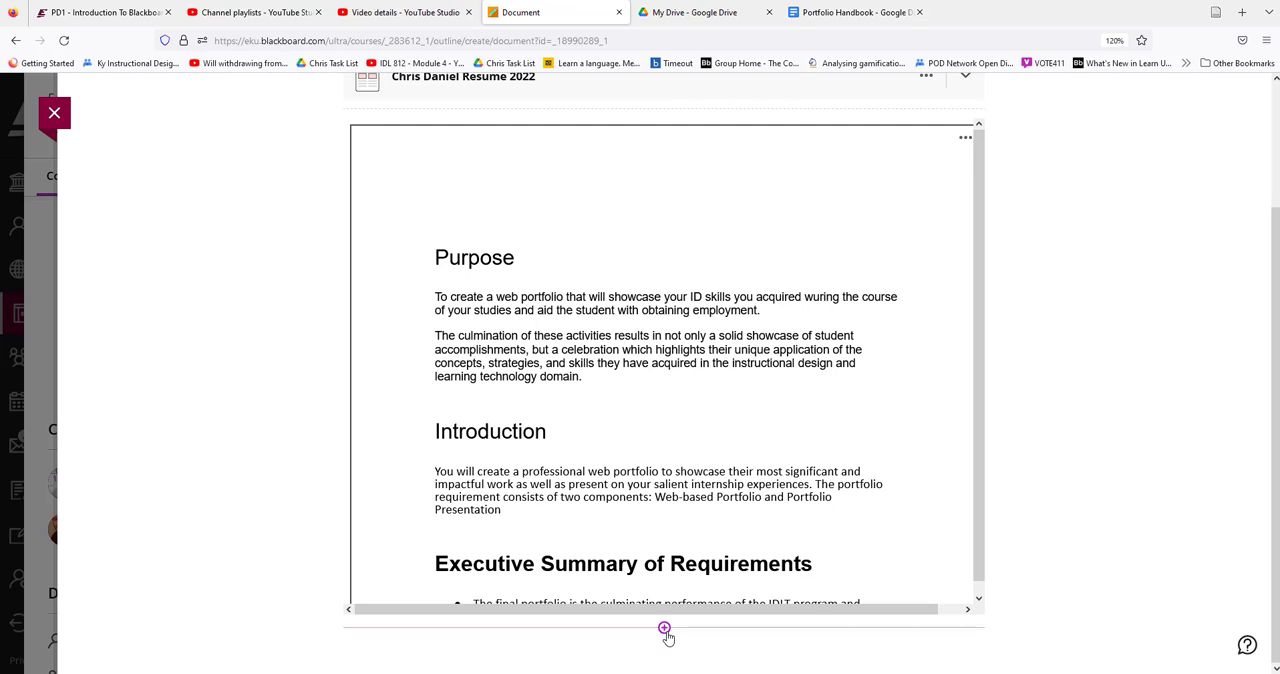
scroll(1086, 503, "up", 3)
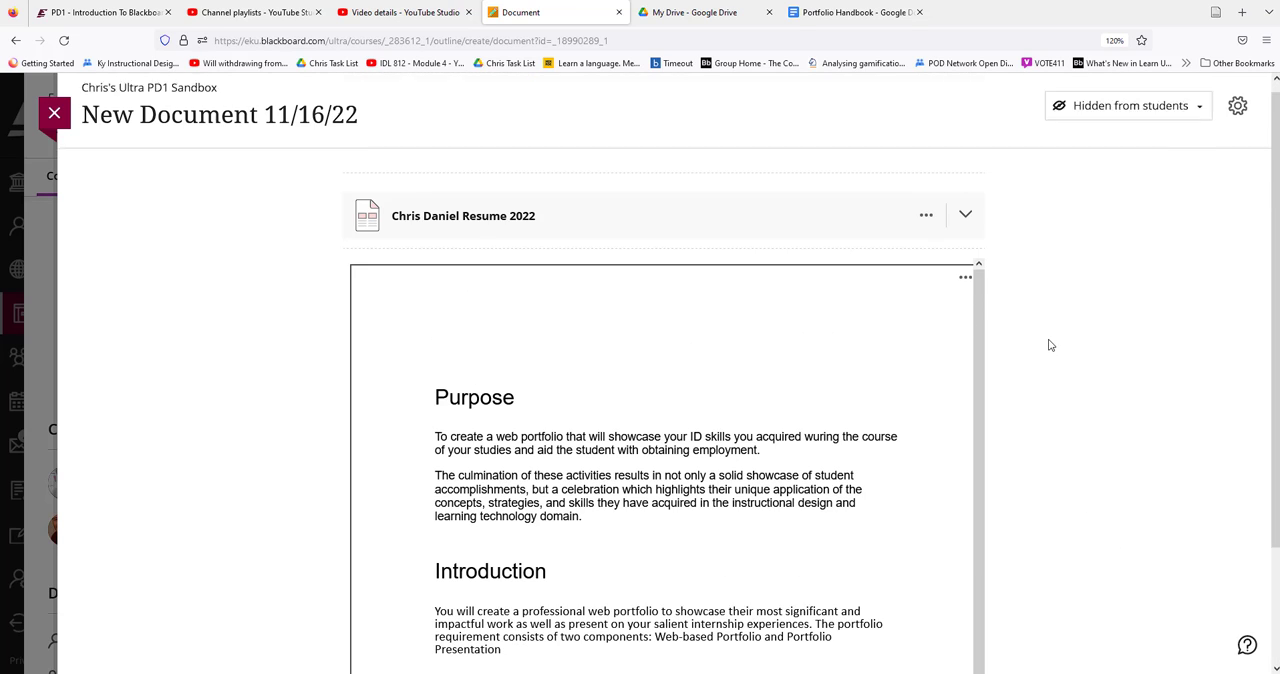
left_click(966, 289)
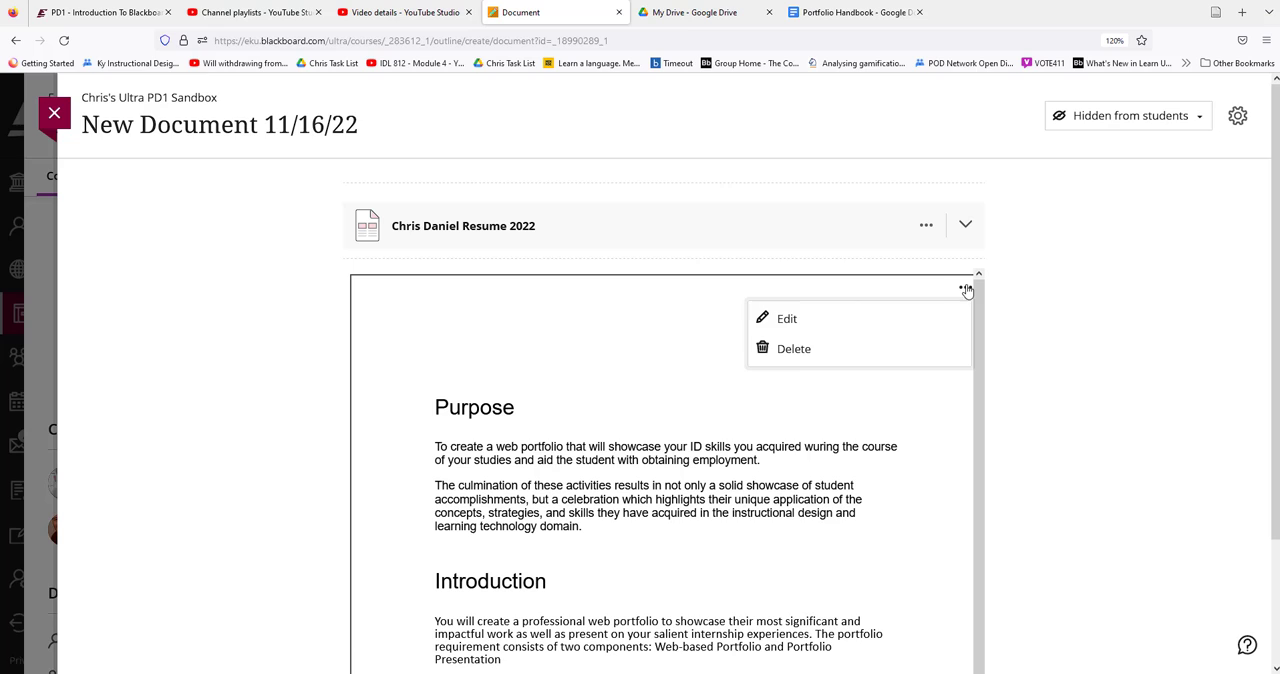
left_click(805, 352)
left_click(925, 413)
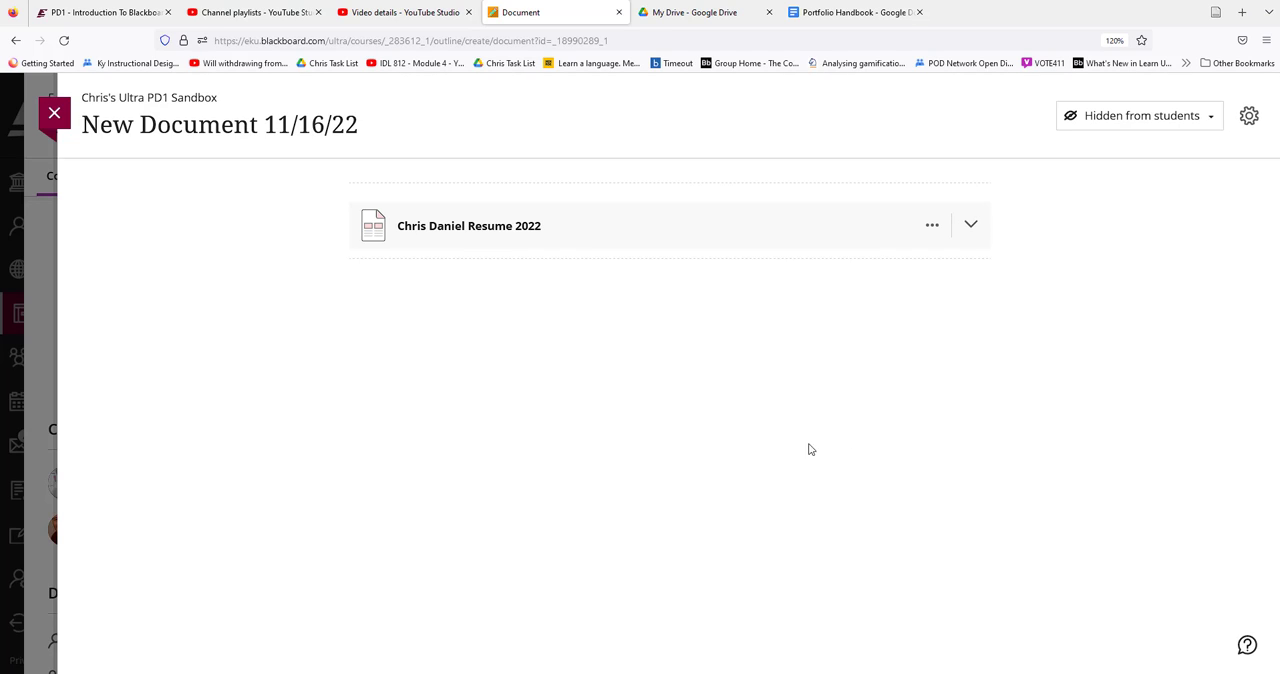
Start an upload from cloud storage below the resume file and choose Google Drive as the source
left_click(669, 261)
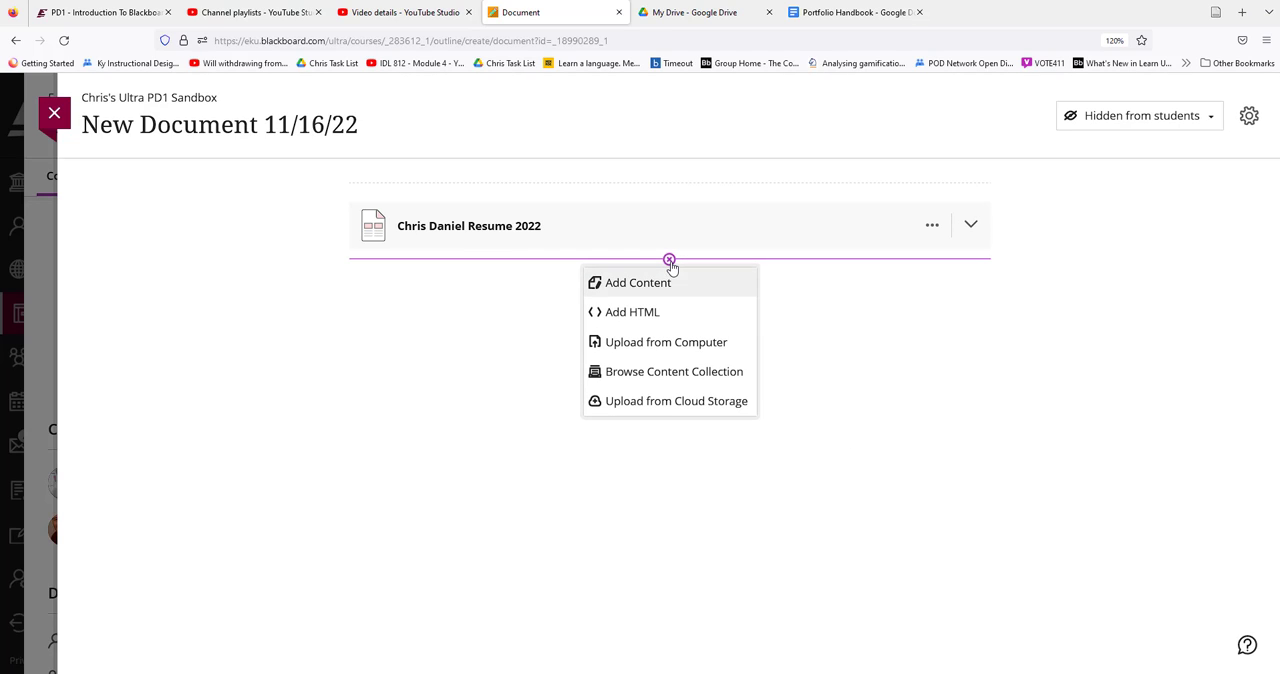
left_click(621, 404)
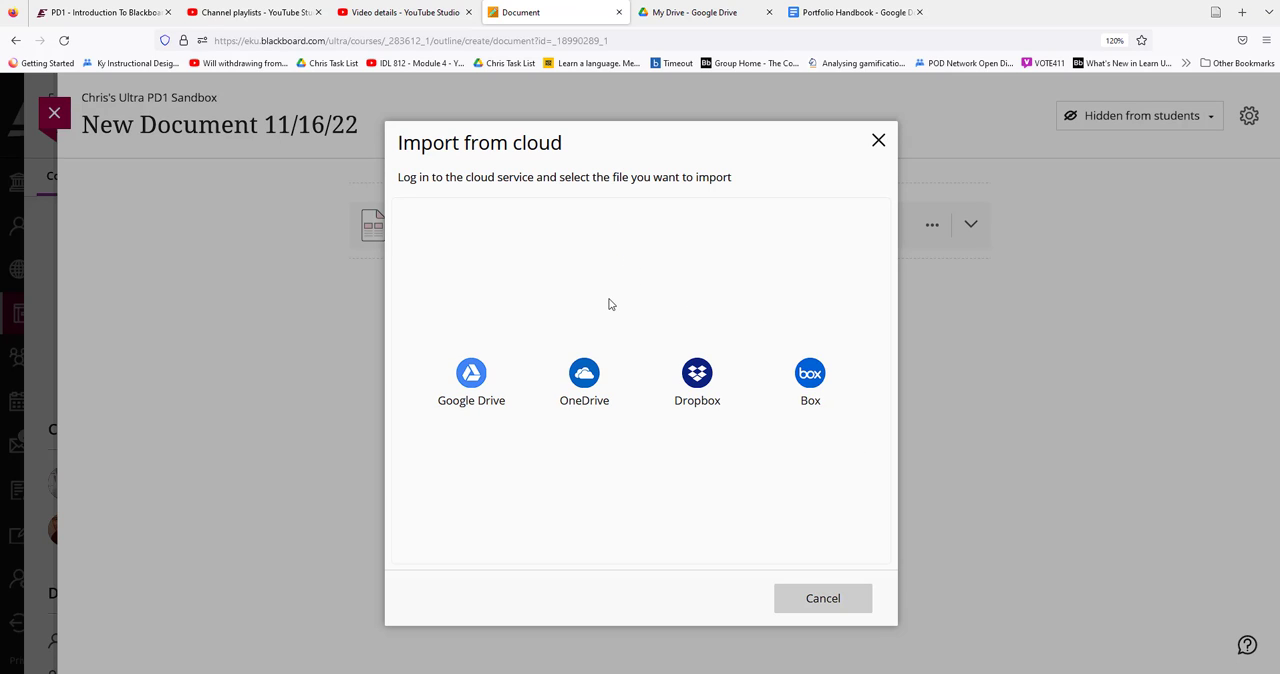
left_click(472, 390)
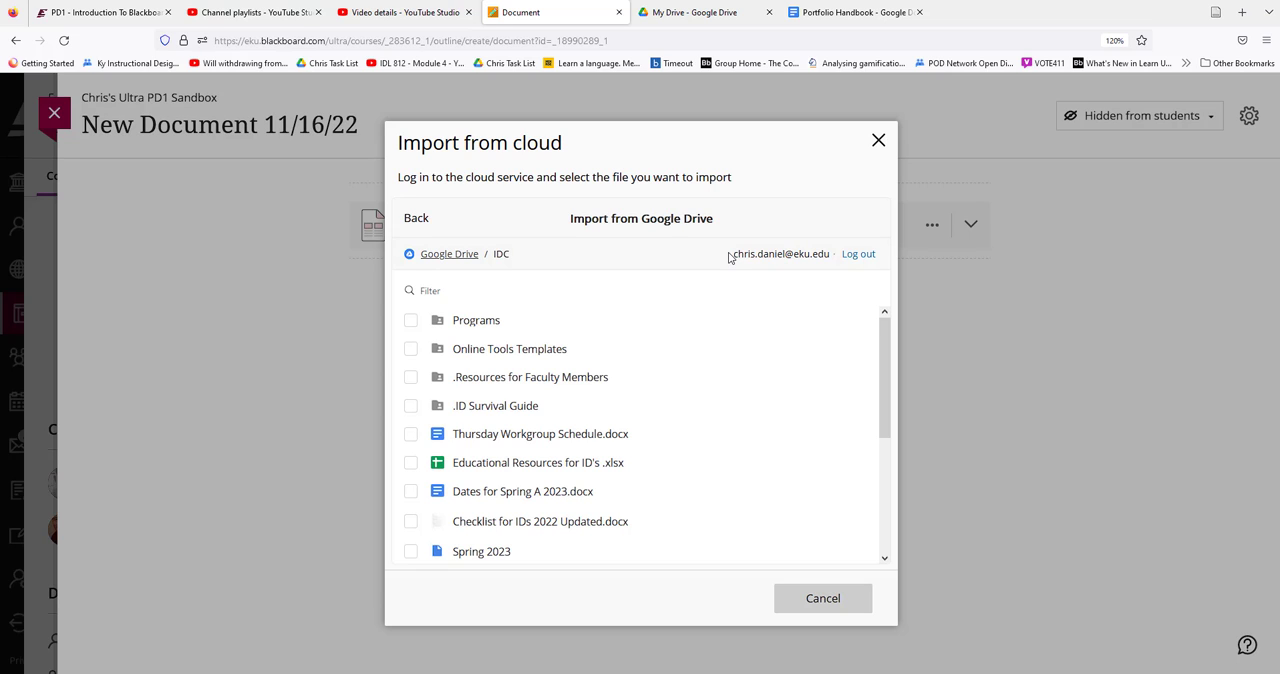
Log out of the connected Google Drive, sign back in with the EKU Google account, and grant Blackboard Inc access to its files
left_click(862, 254)
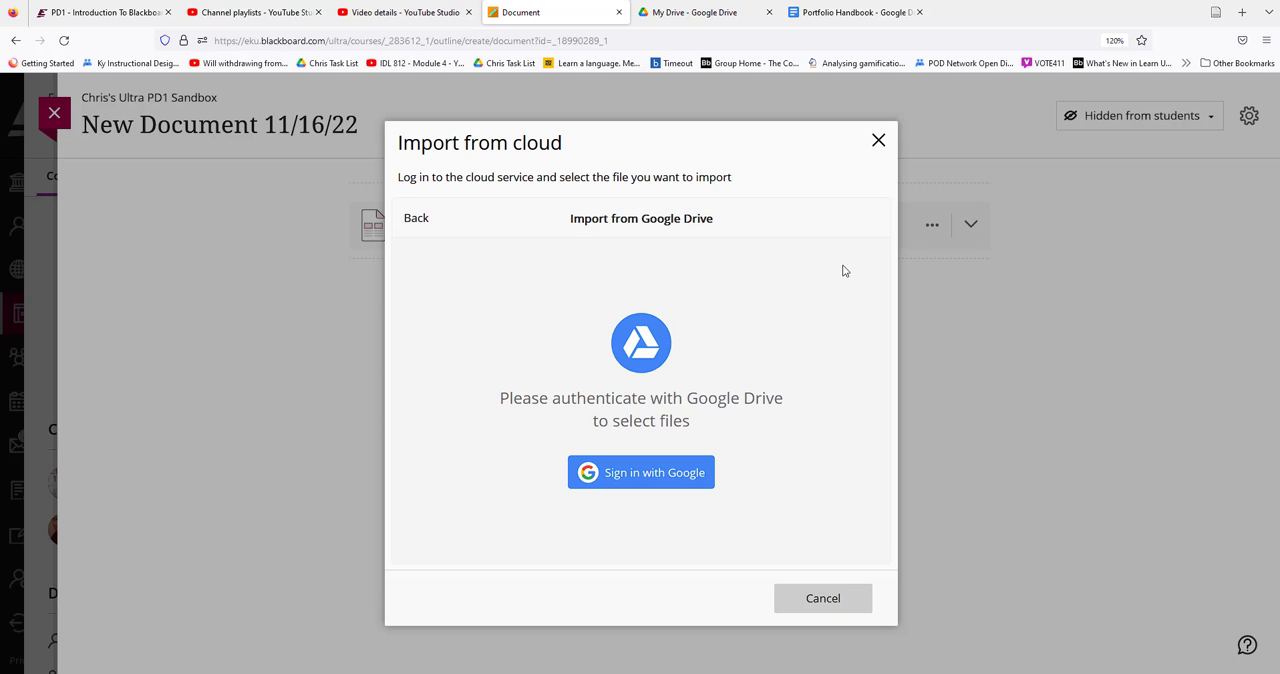
left_click(660, 478)
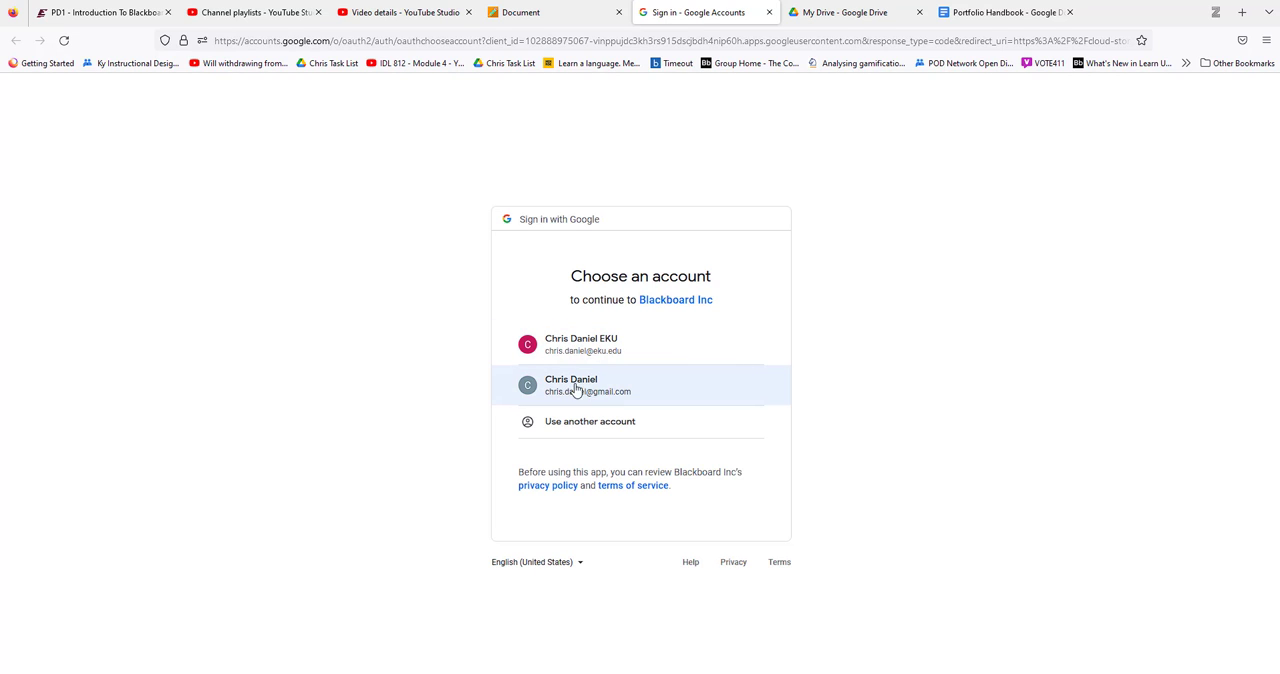
left_click(583, 349)
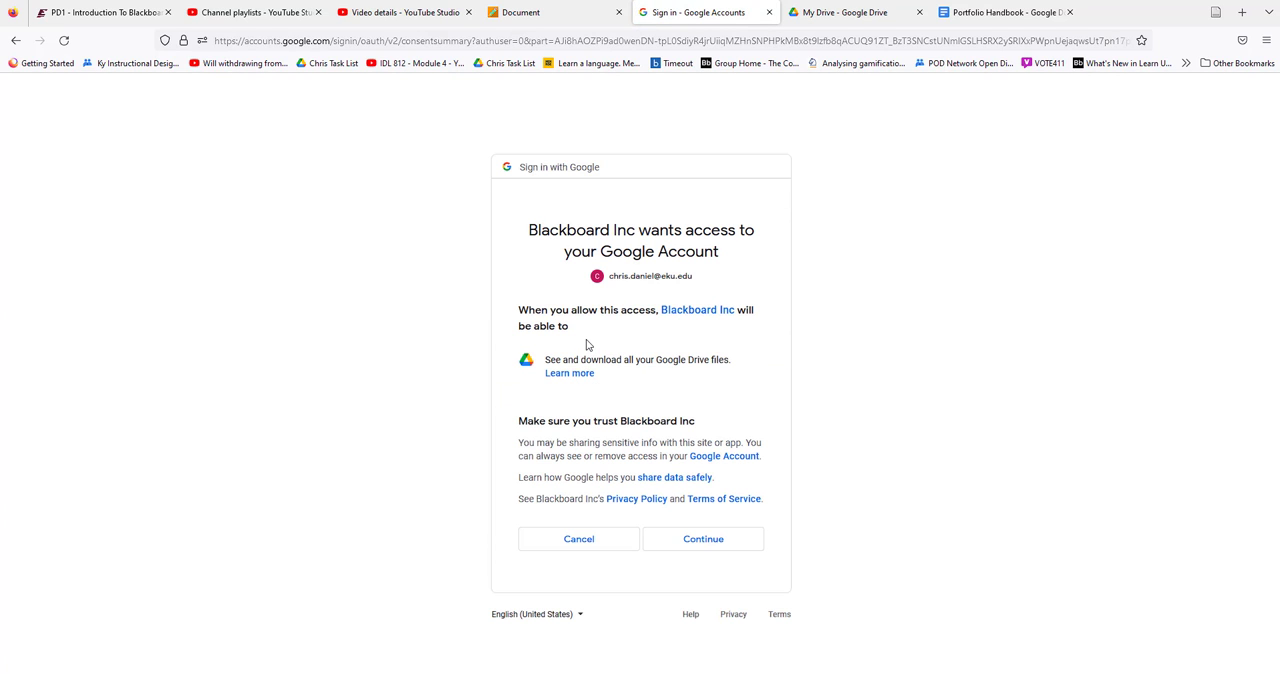
left_click(705, 541)
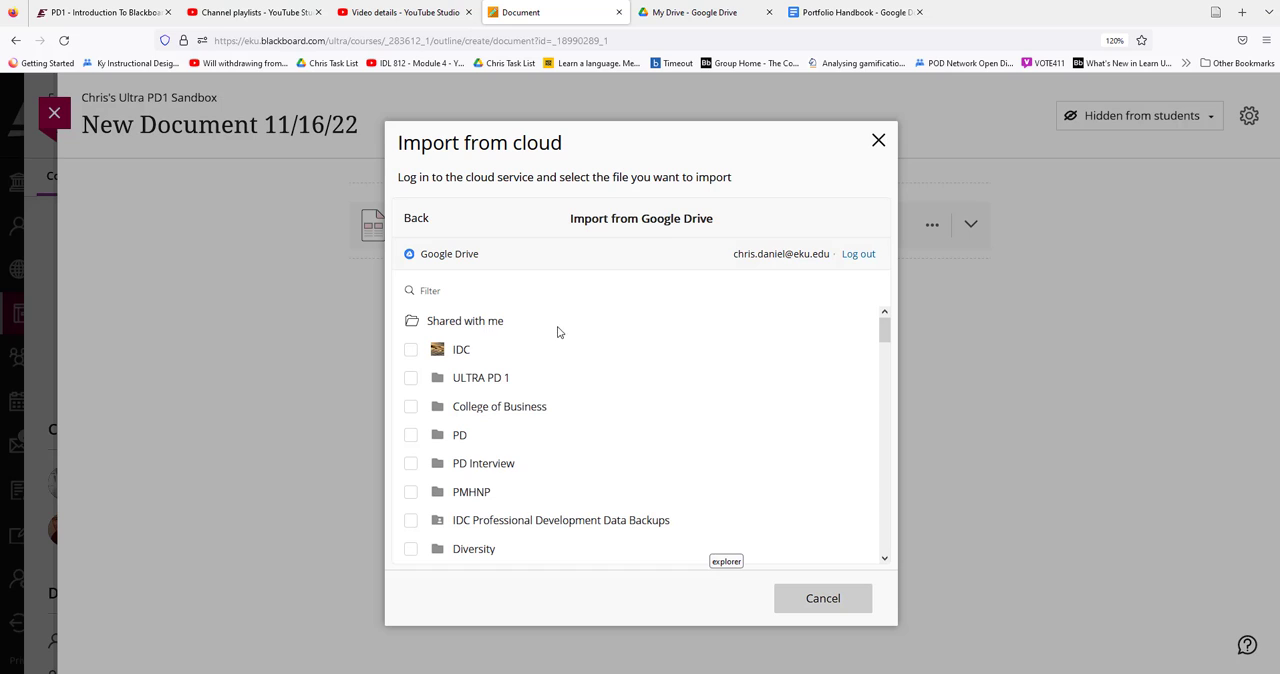
Try to select "A General Approach to Becoming a well-rounded ID.docx", "EAW Volunteerism A-F.ppt" and "Copy of Officeofe-CampusLearning_SP22_Worksheet.docx" together for import
scroll(428, 370, "down", 10)
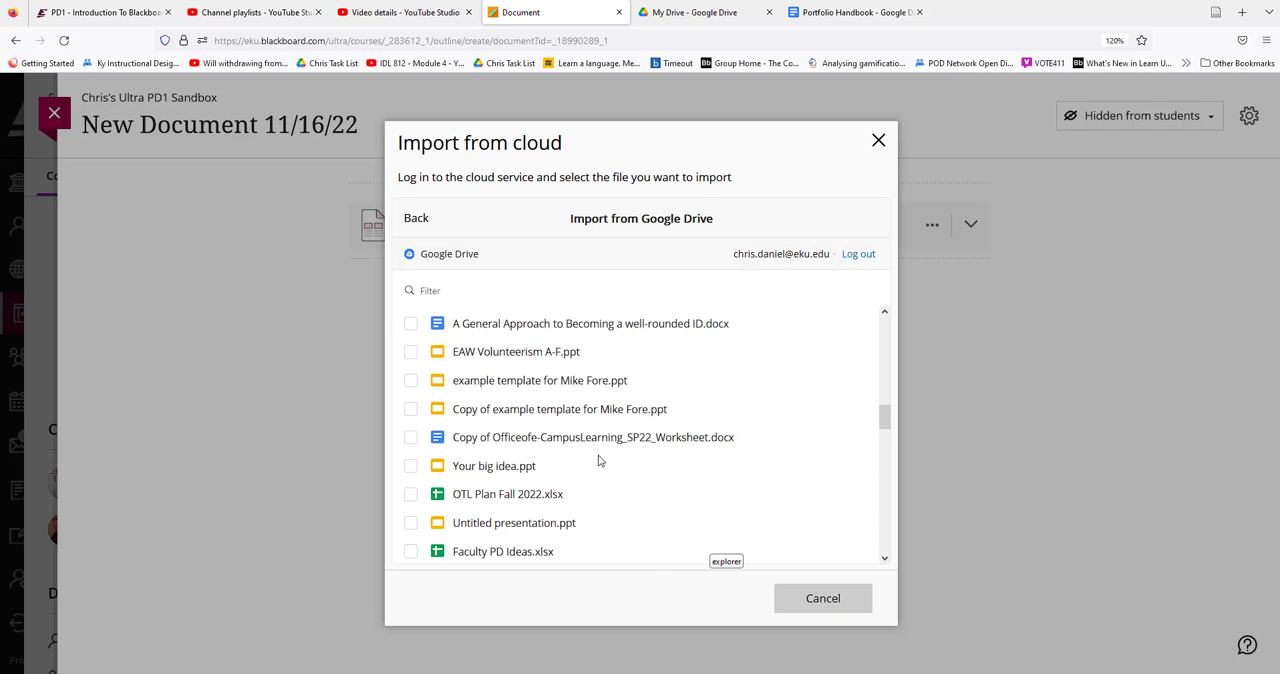
left_click(411, 324)
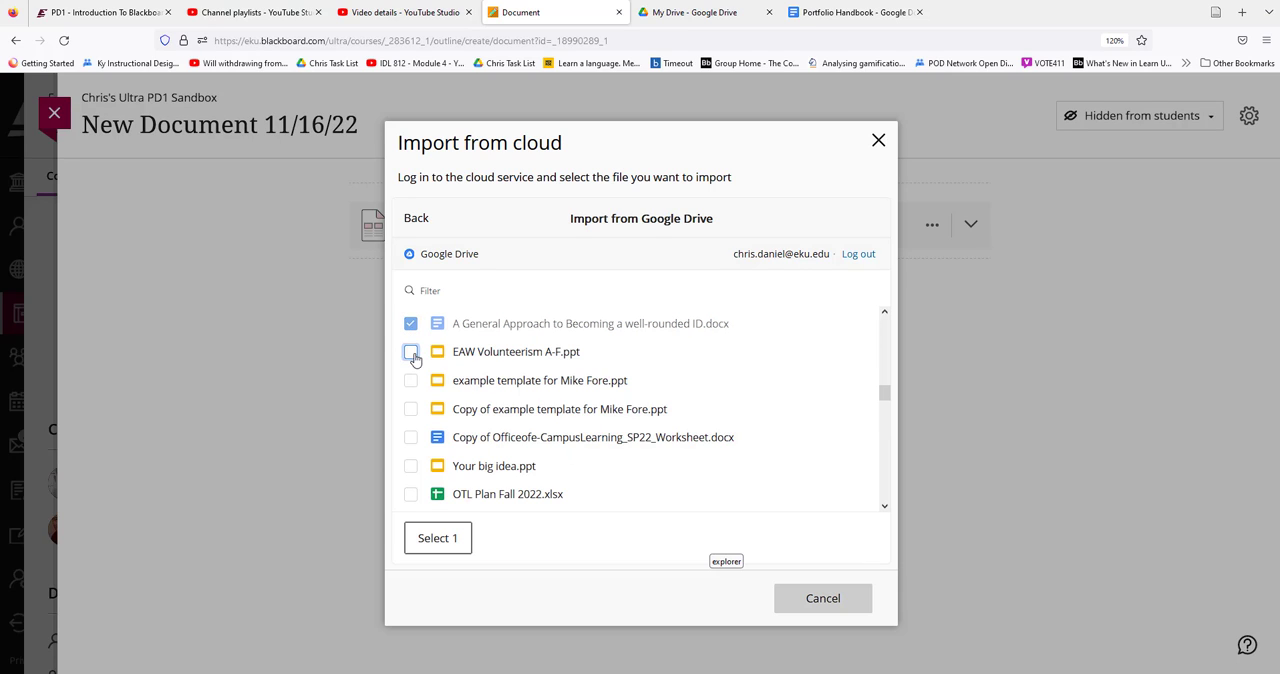
left_click(410, 352)
left_click(410, 437)
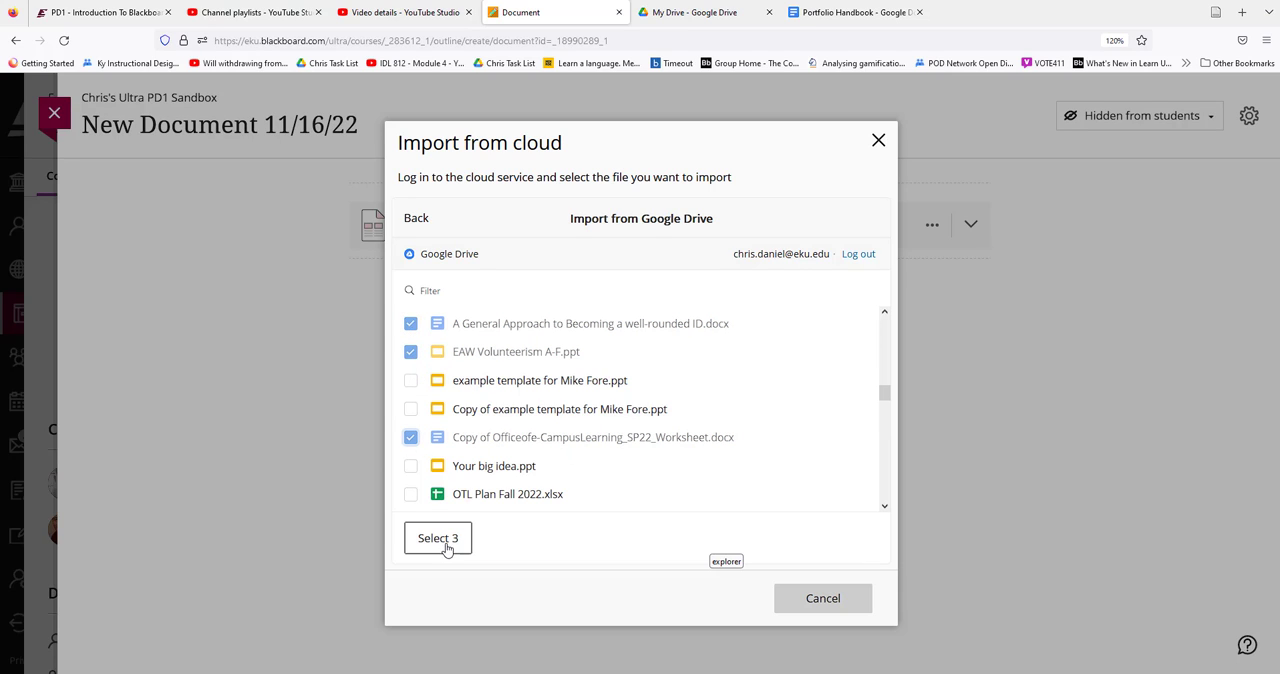
left_click(438, 538)
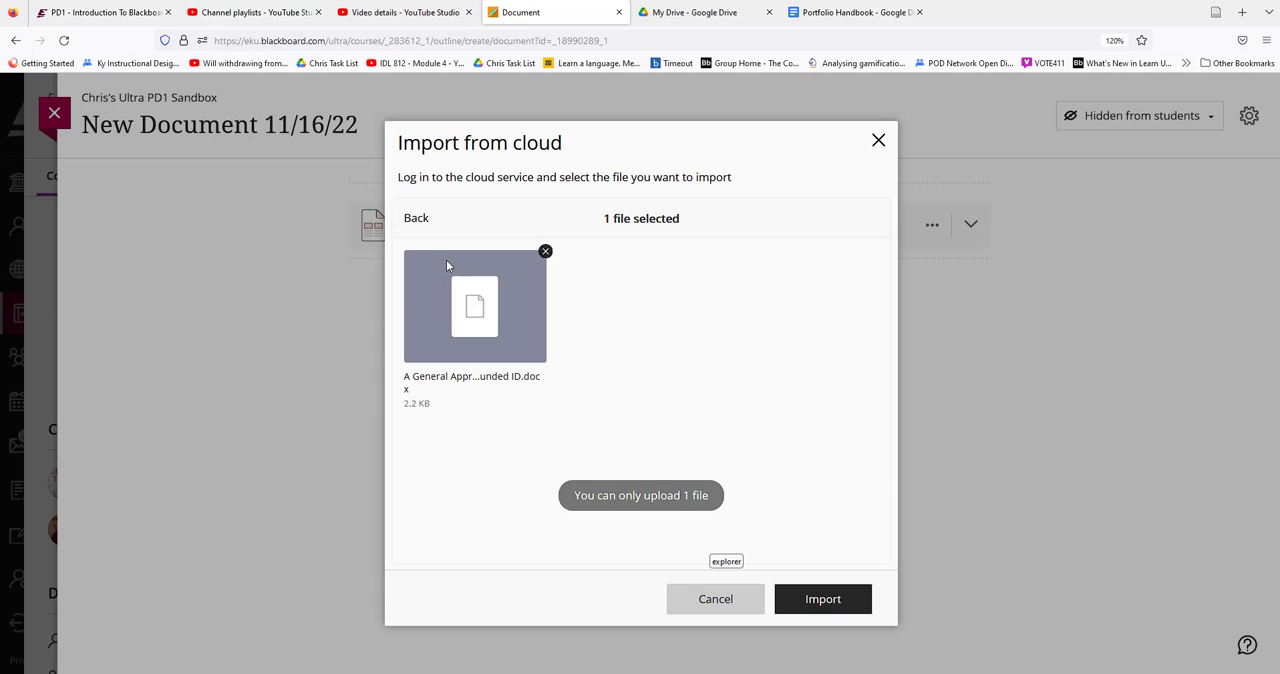
left_click(416, 222)
Import only "A General Approach to Becoming a well-rounded ID.docx" from Google Drive into the document
left_click(487, 381)
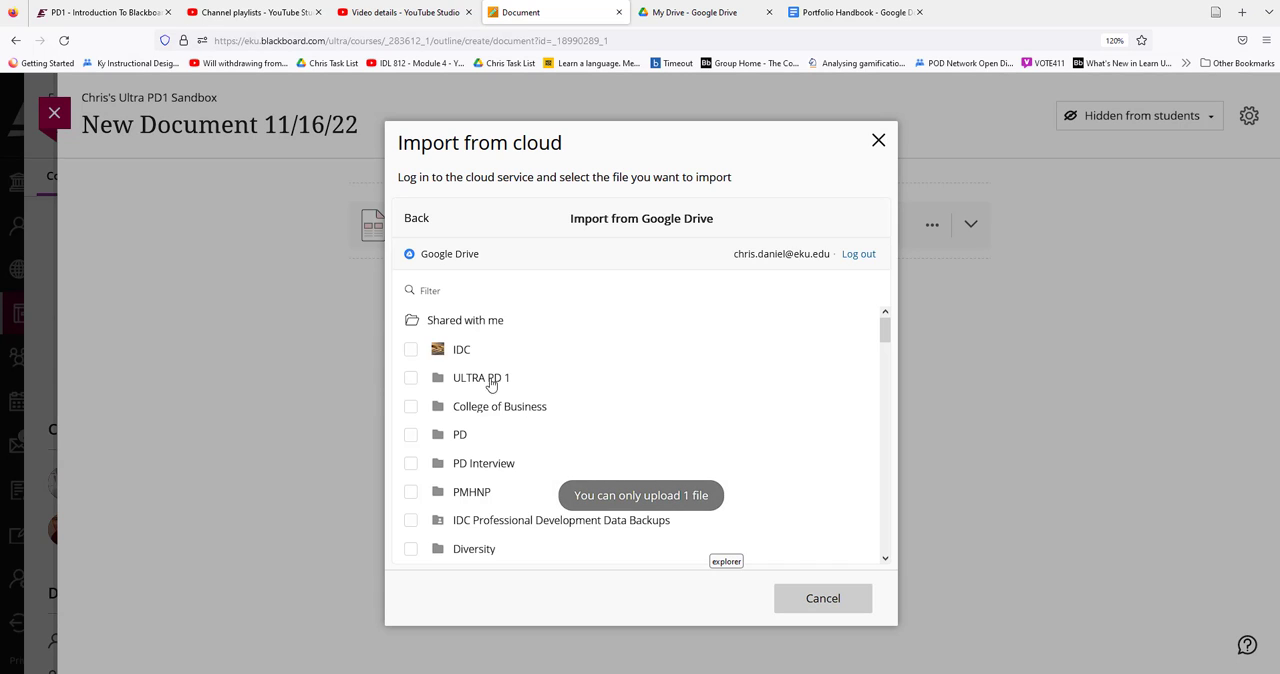
scroll(550, 415, "down", 5)
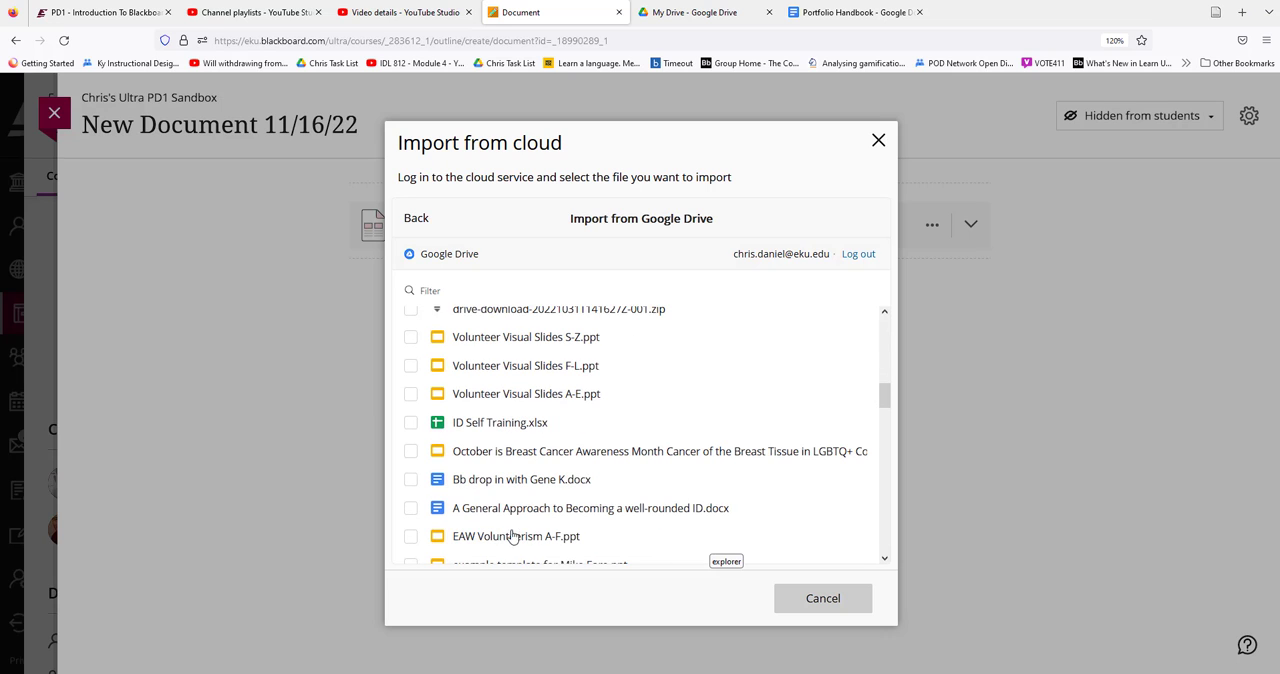
left_click(411, 509)
left_click(450, 549)
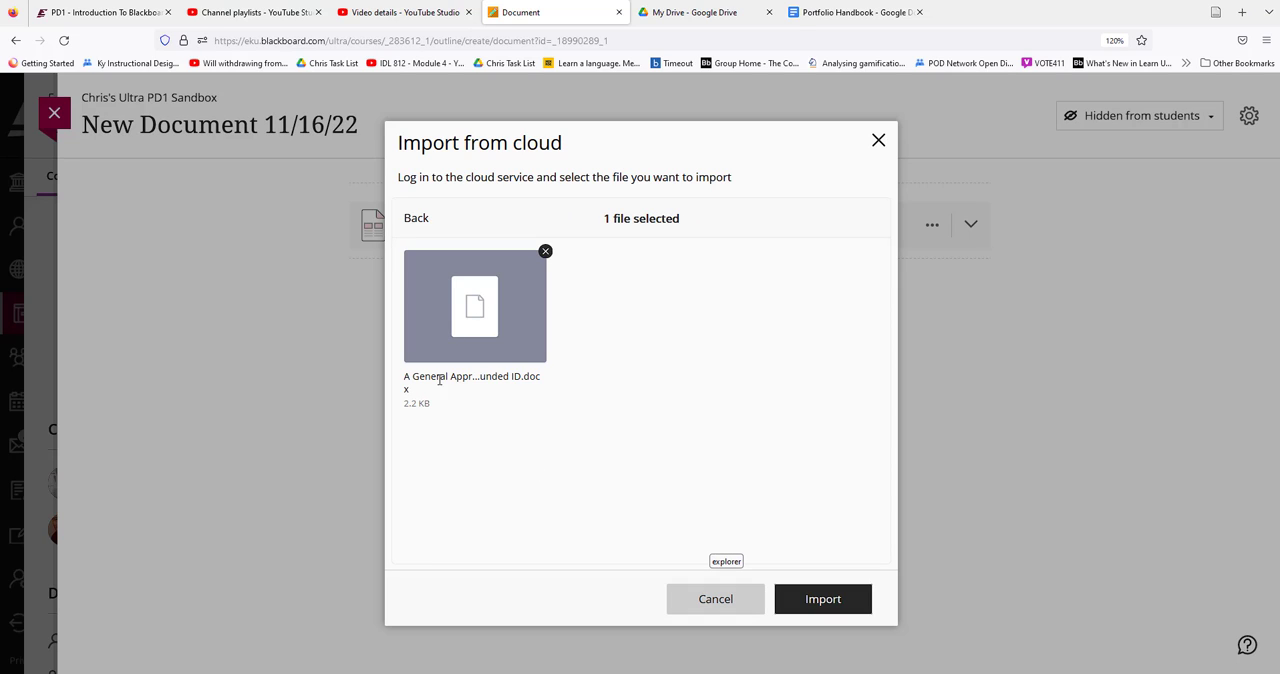
left_click(820, 604)
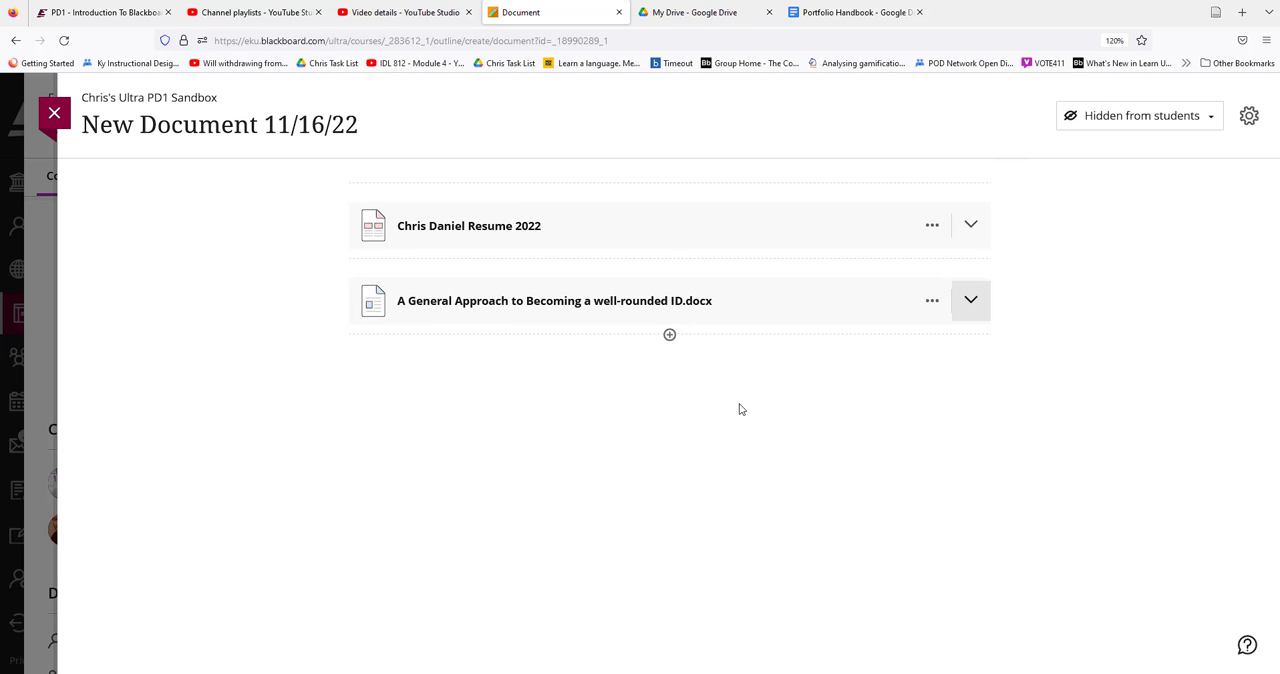
Start another cloud storage upload below the imported docx, sign in to OneDrive, and accept the permissions Blackboard Inc requests
left_click(670, 336)
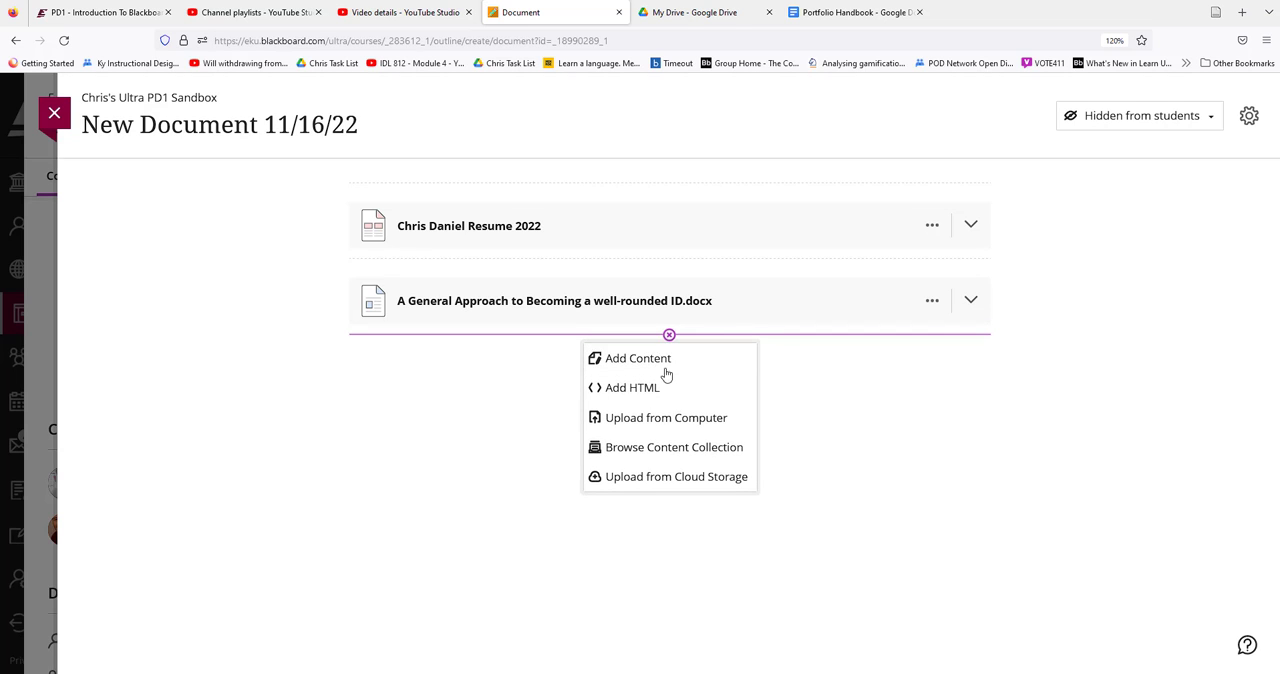
left_click(686, 486)
left_click(583, 383)
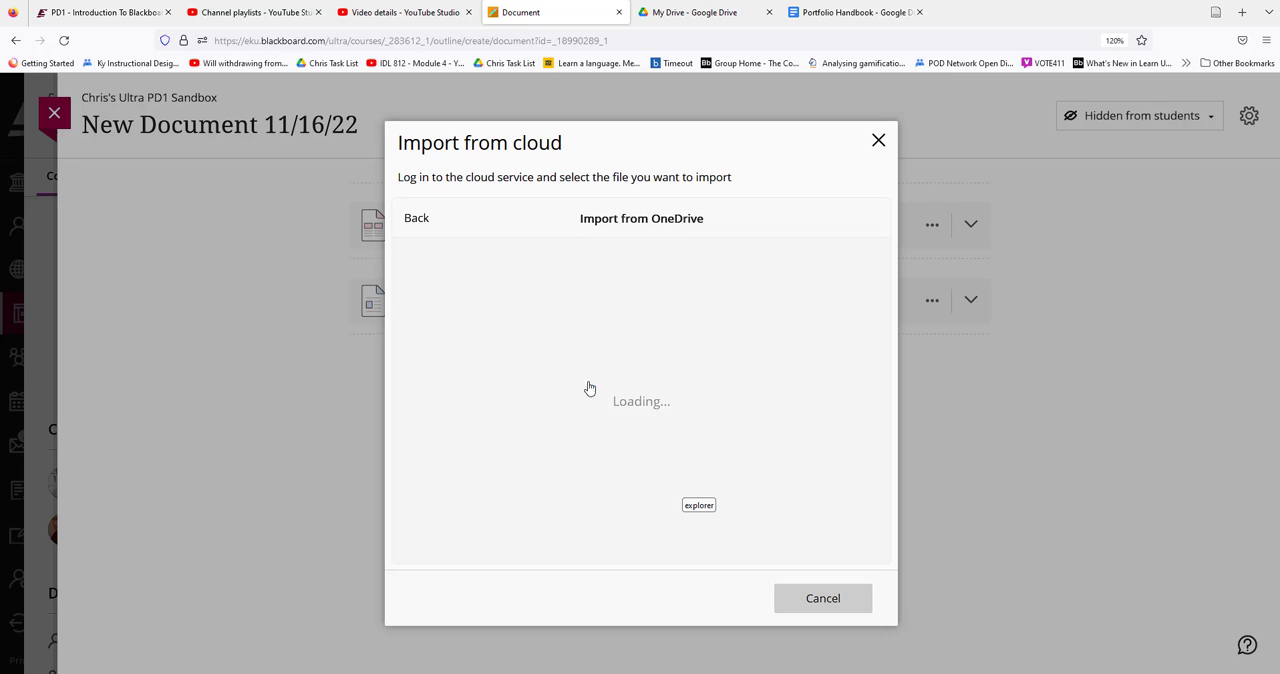
left_click(640, 473)
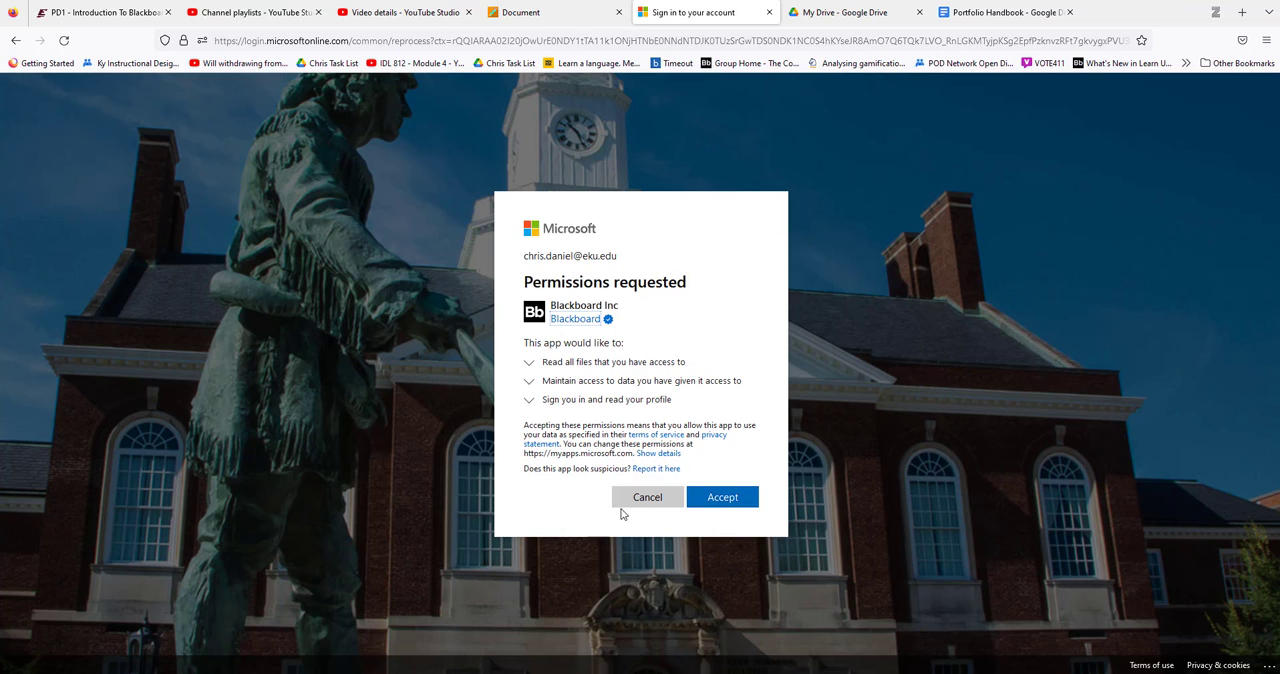
left_click(727, 504)
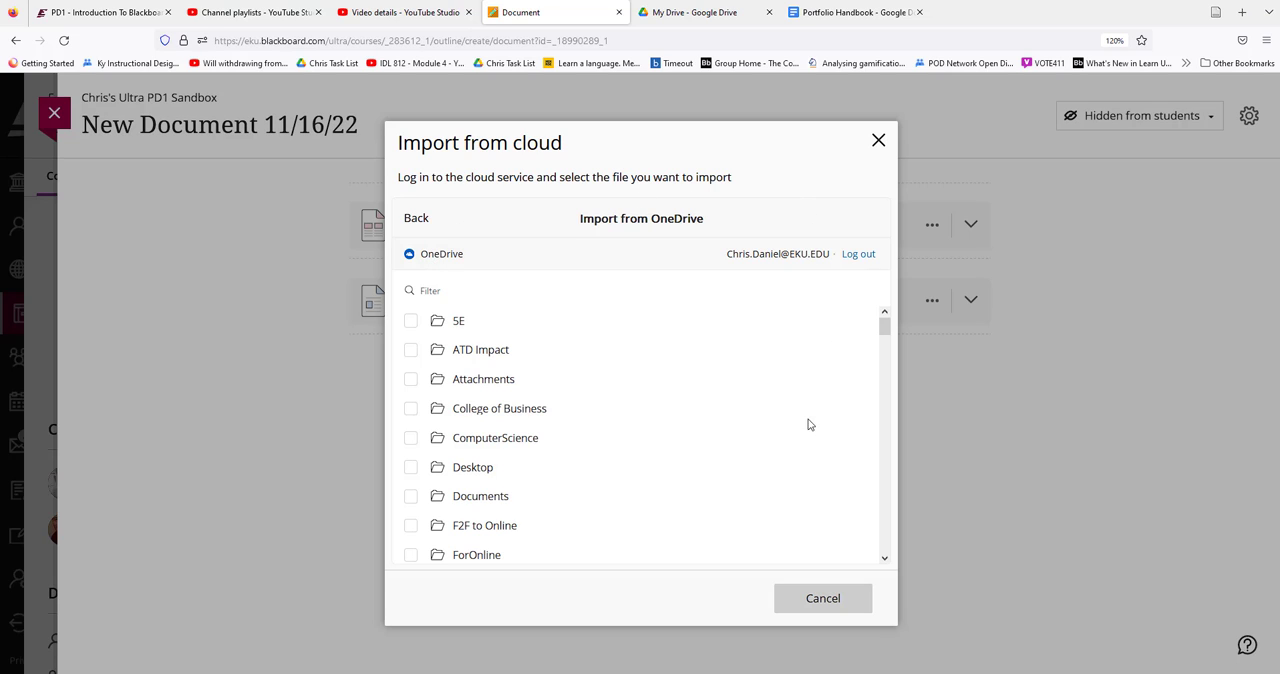
Import "Camper 2022 Application Attachment.pdf" from the OneDrive Documents folder and save it with the View and download option
left_click(480, 496)
left_click(410, 406)
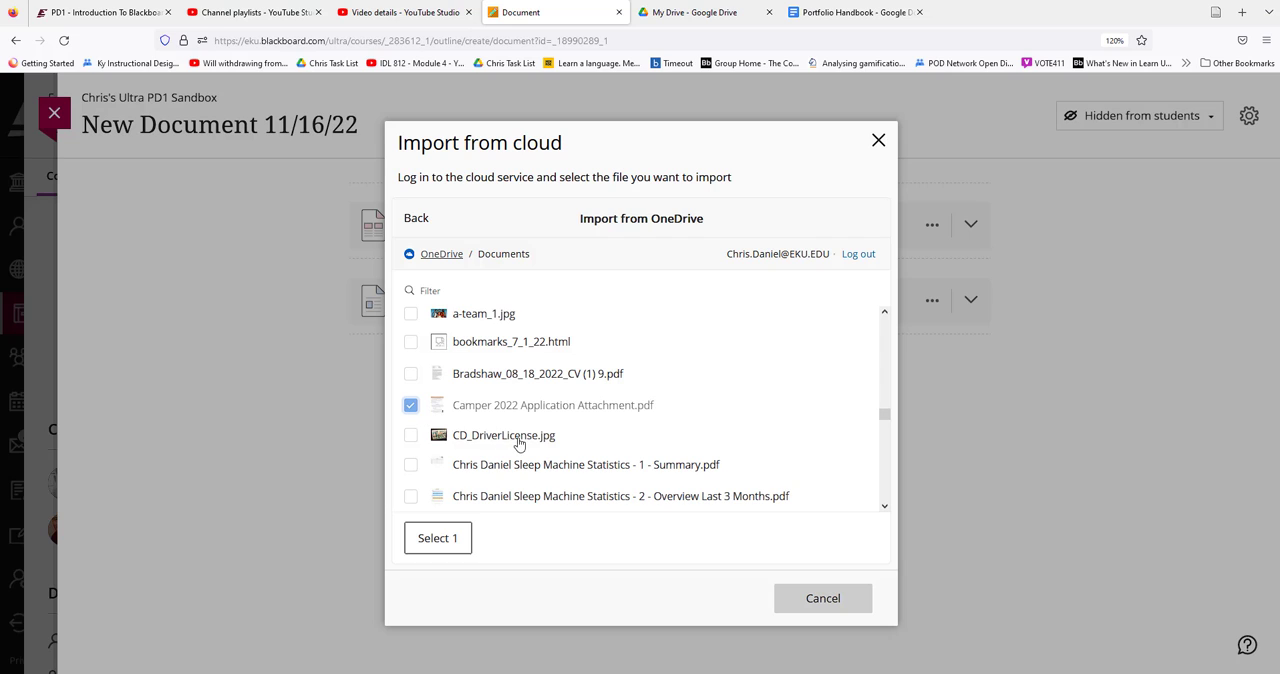
left_click(448, 546)
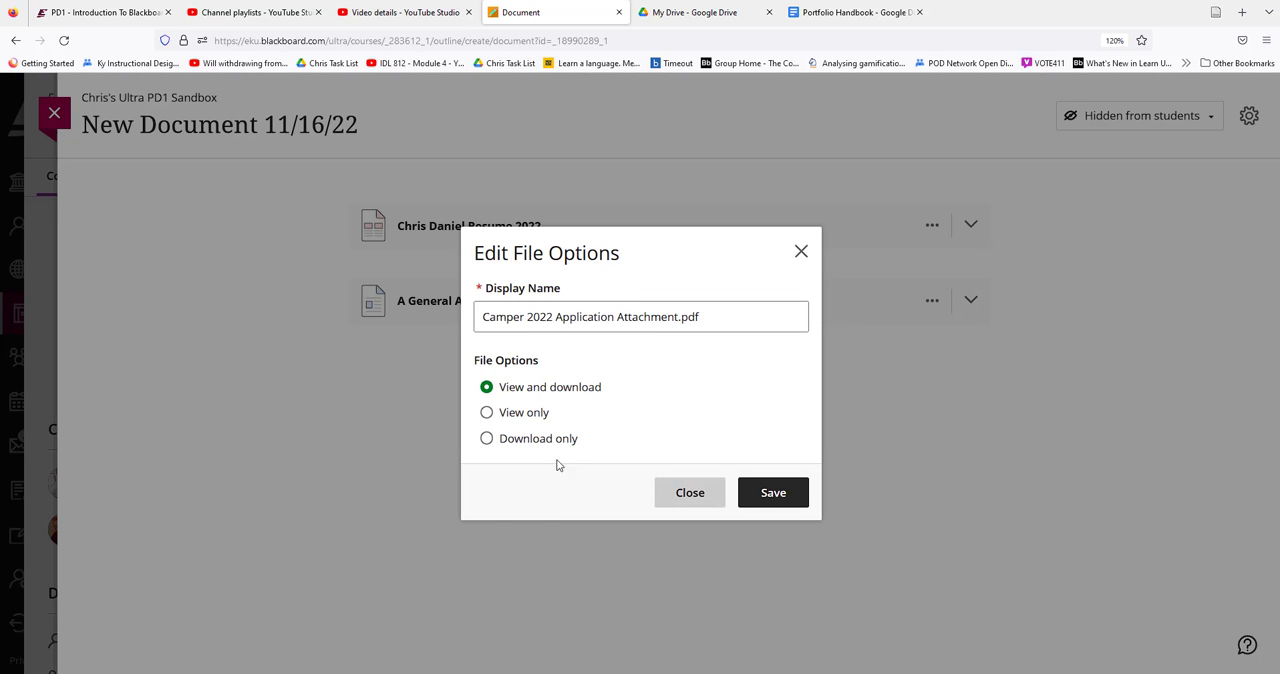
left_click(773, 505)
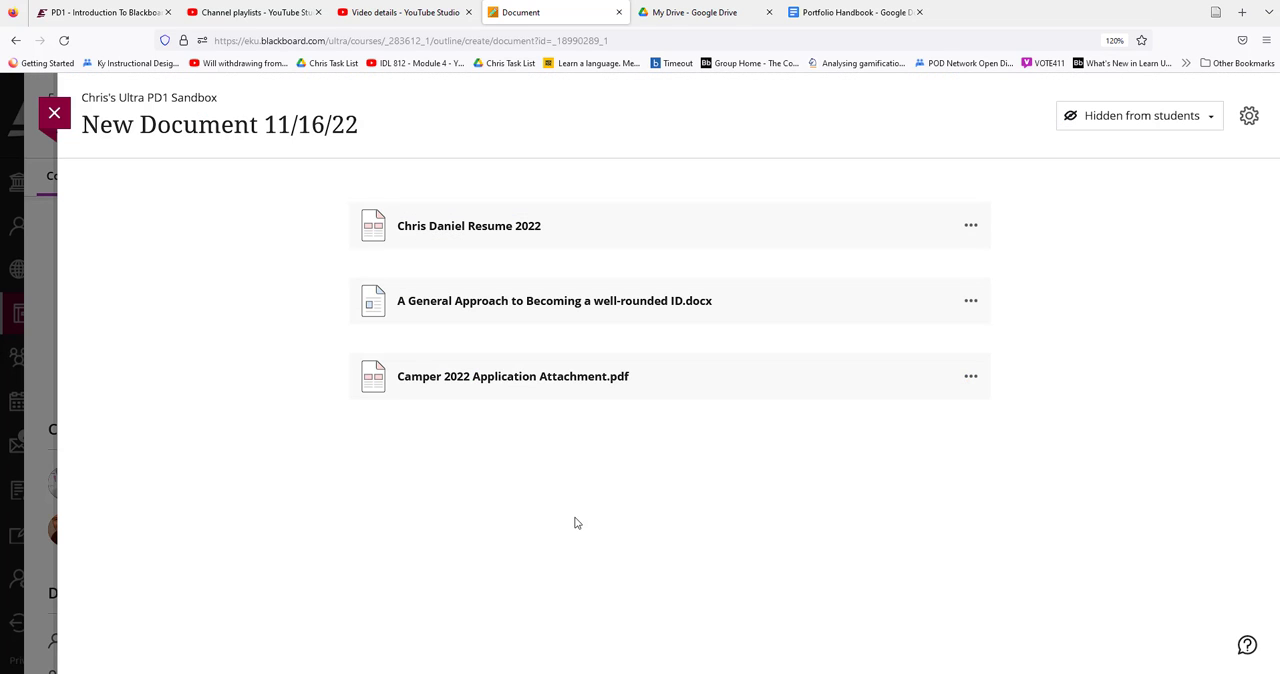